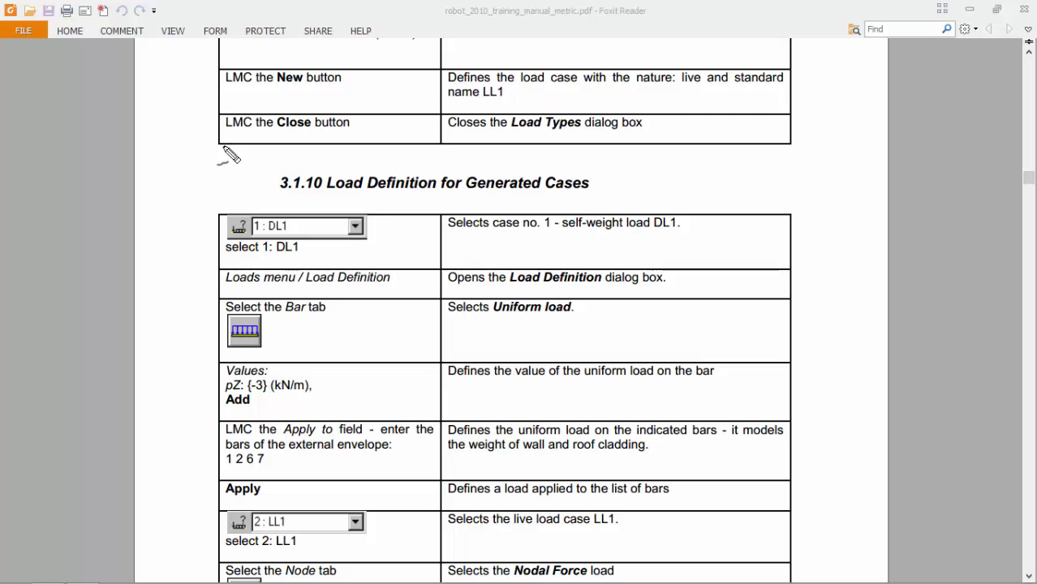
# Ink-underline the section 3.1.10 heading in Foxit, undo it, and return to Robot
pyautogui.moveTo(272, 204); pyautogui.dragTo(630, 198)
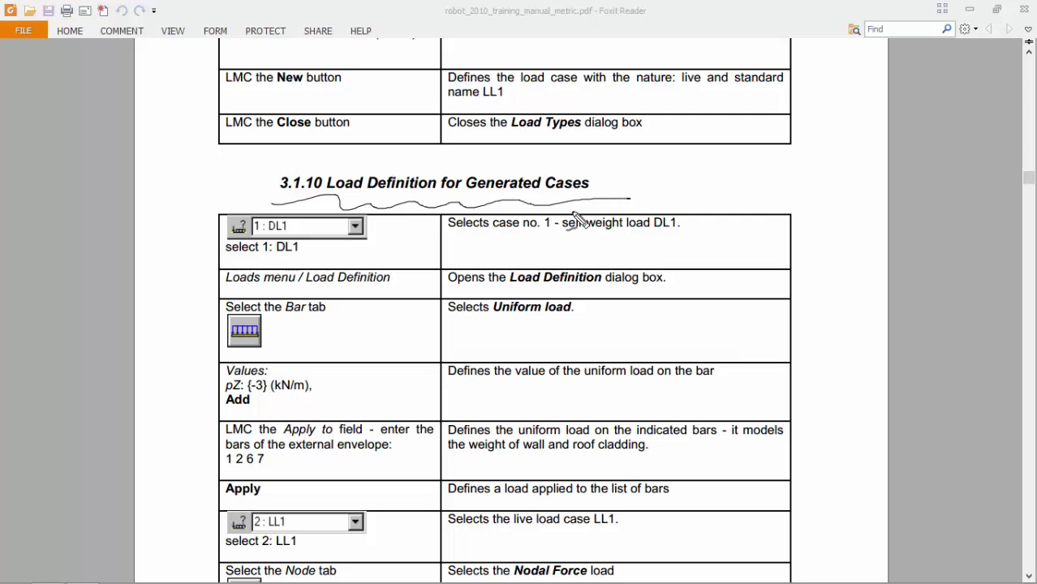
pyautogui.press('Escape')
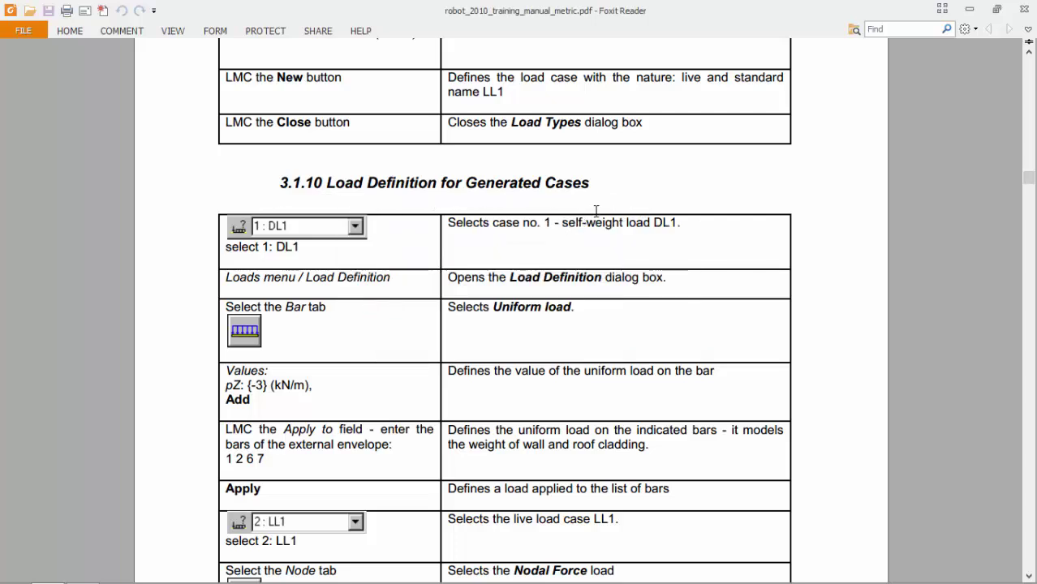
pyautogui.hotkey('alt', 'Tab')
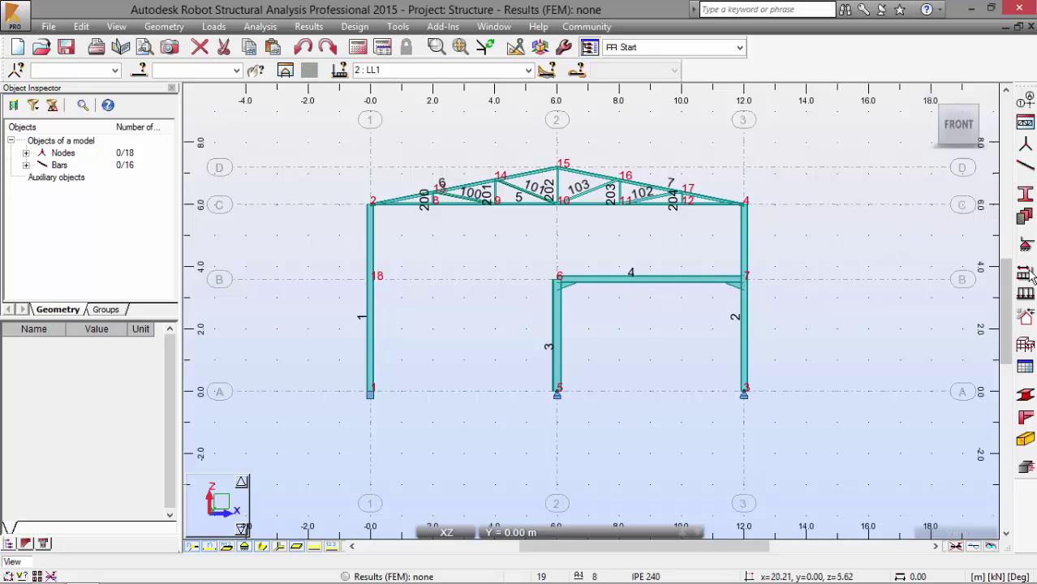
# In Load Definition, add a uniform bar load on the Bar tab
pyautogui.click(1027, 297)
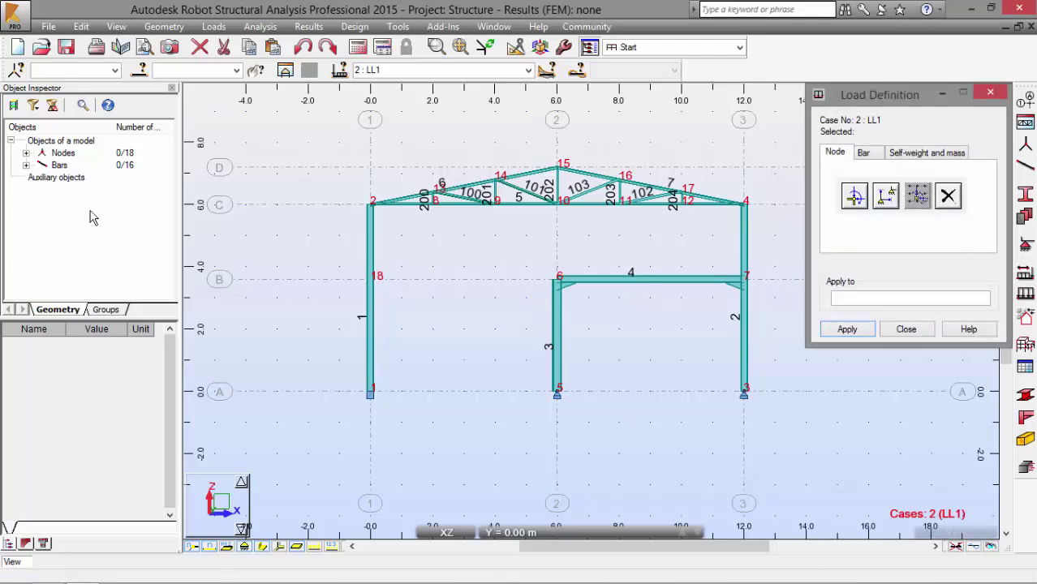
pyautogui.click(863, 154)
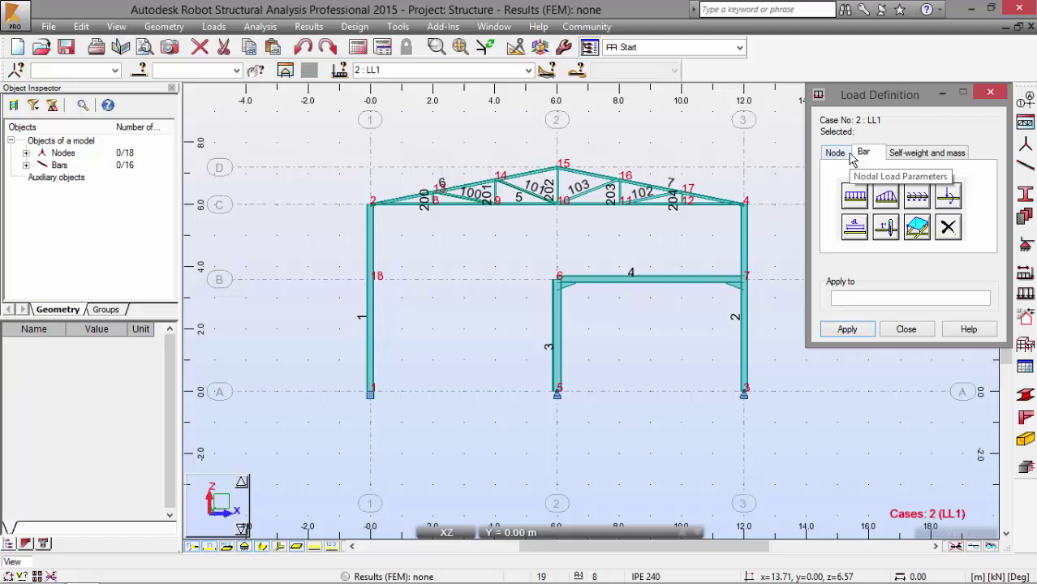
pyautogui.click(860, 195)
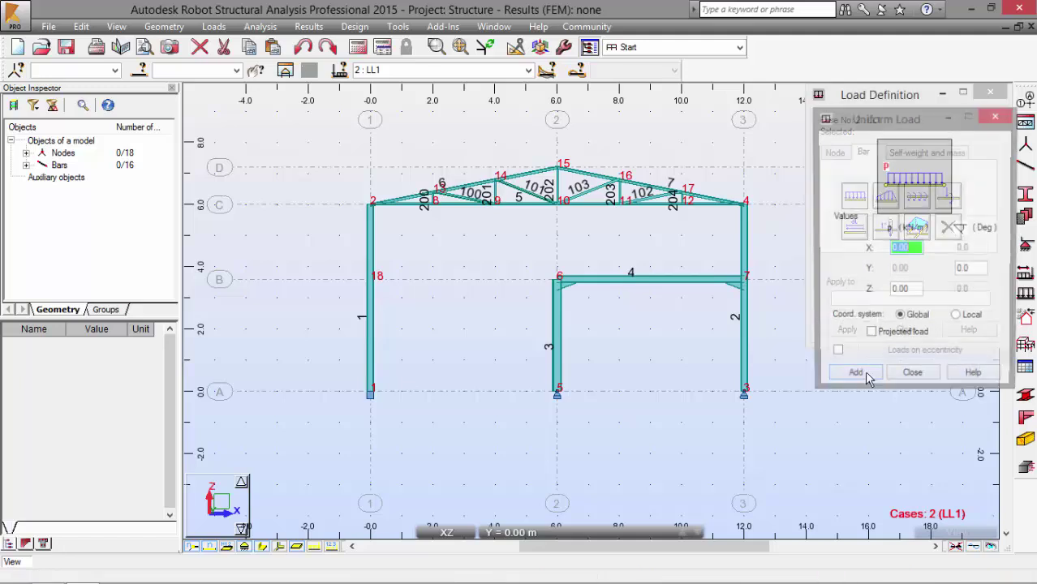
pyautogui.click(914, 293)
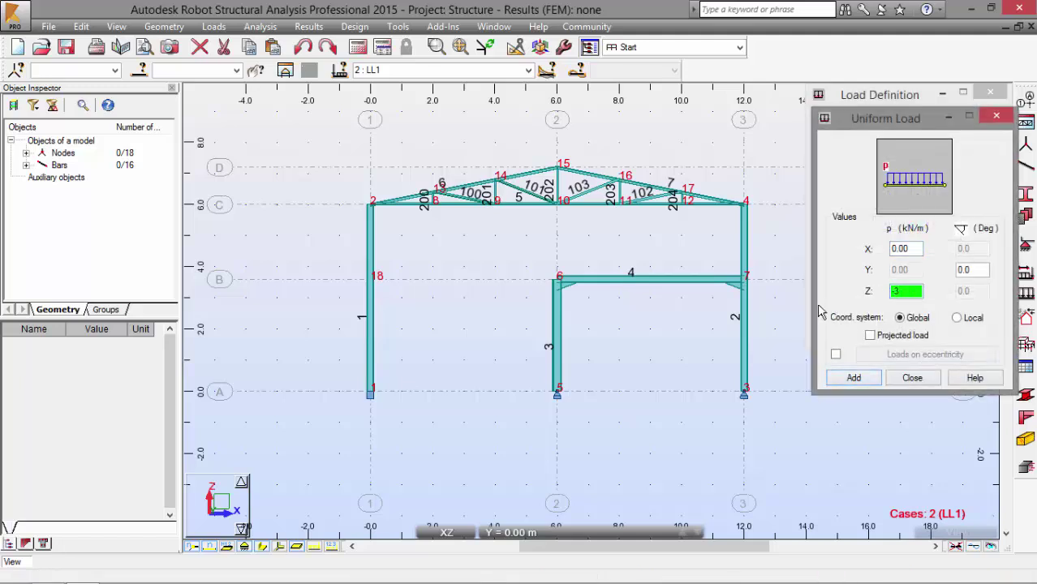
pyautogui.click(854, 378)
pyautogui.click(913, 377)
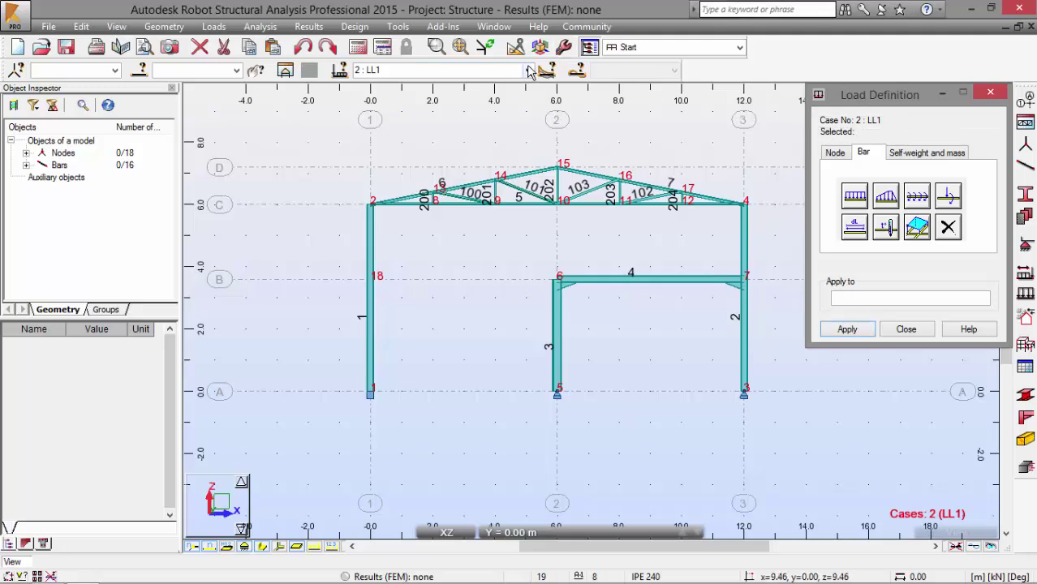
# Switch to load case 1: DL1 and define a uniform load of Z = -3 kN/m
pyautogui.click(452, 70)
pyautogui.click(366, 83)
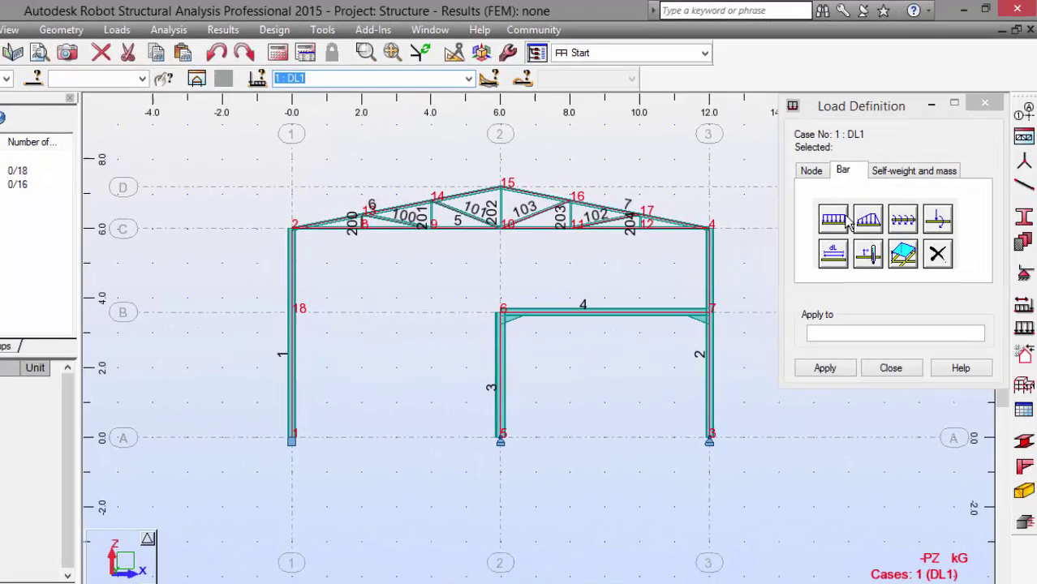
pyautogui.click(854, 196)
pyautogui.click(856, 381)
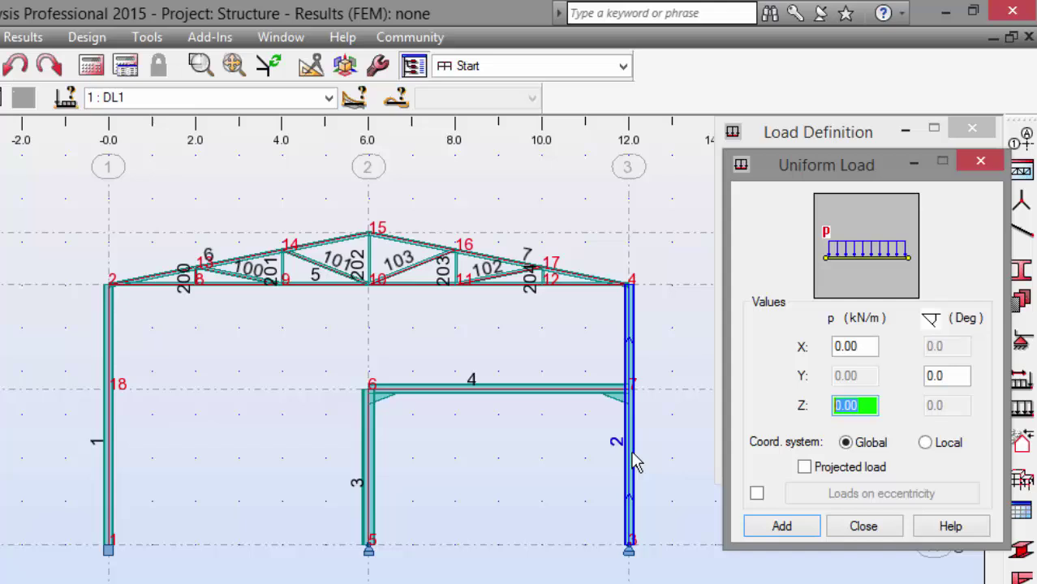
pyautogui.write('-3')
pyautogui.click(775, 527)
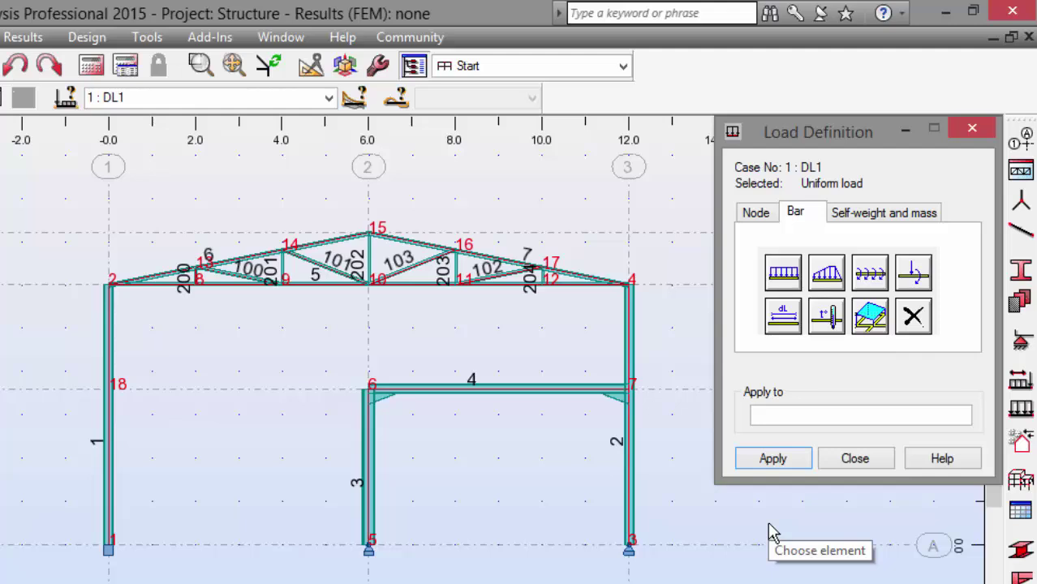
# Apply the -3 kN/m uniform load to bars 1 2 6 7 and close Load Definition
pyautogui.click(487, 388)
pyautogui.click(867, 418)
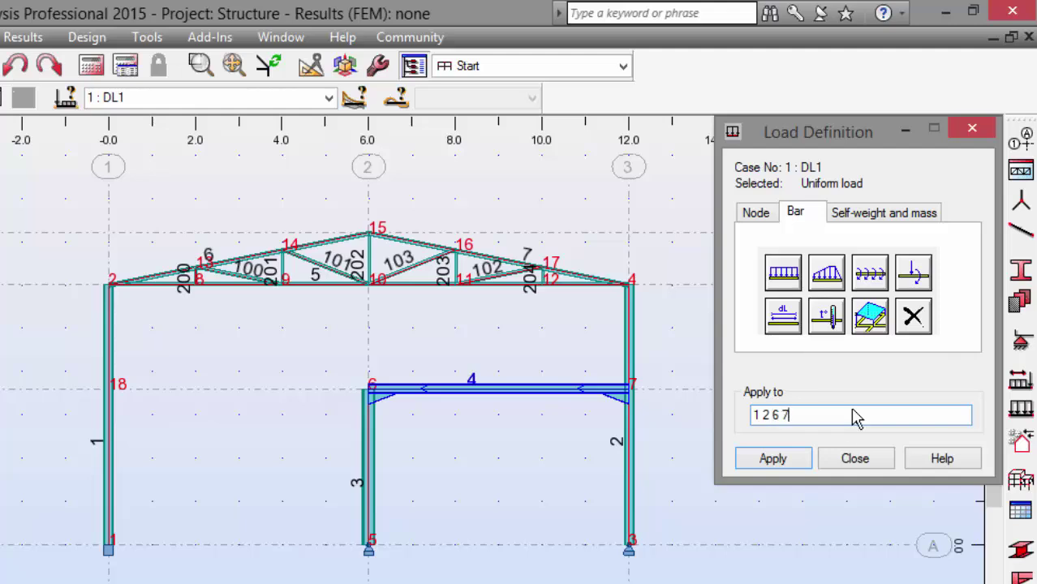
pyautogui.click(772, 457)
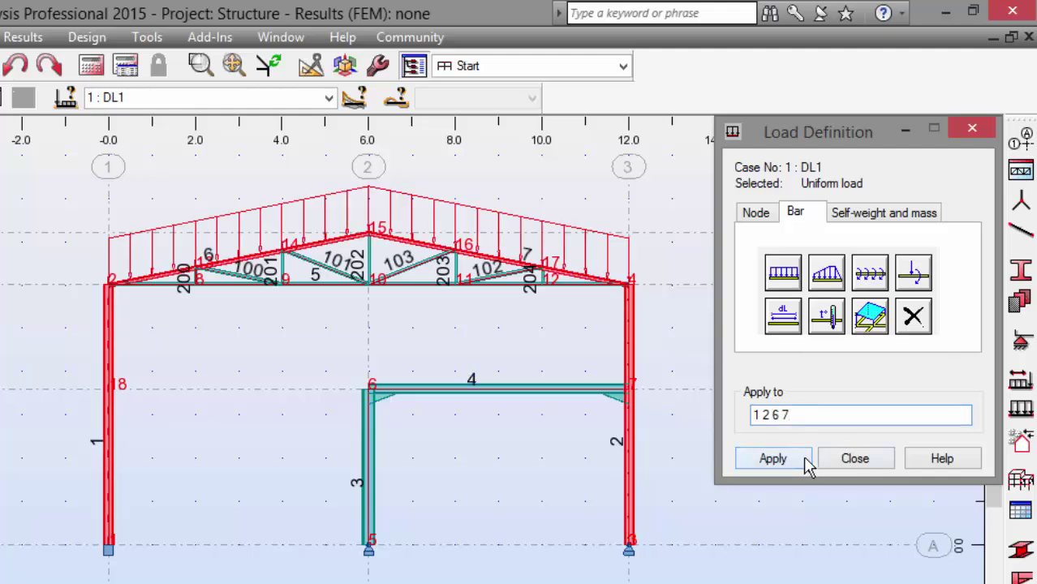
pyautogui.click(893, 459)
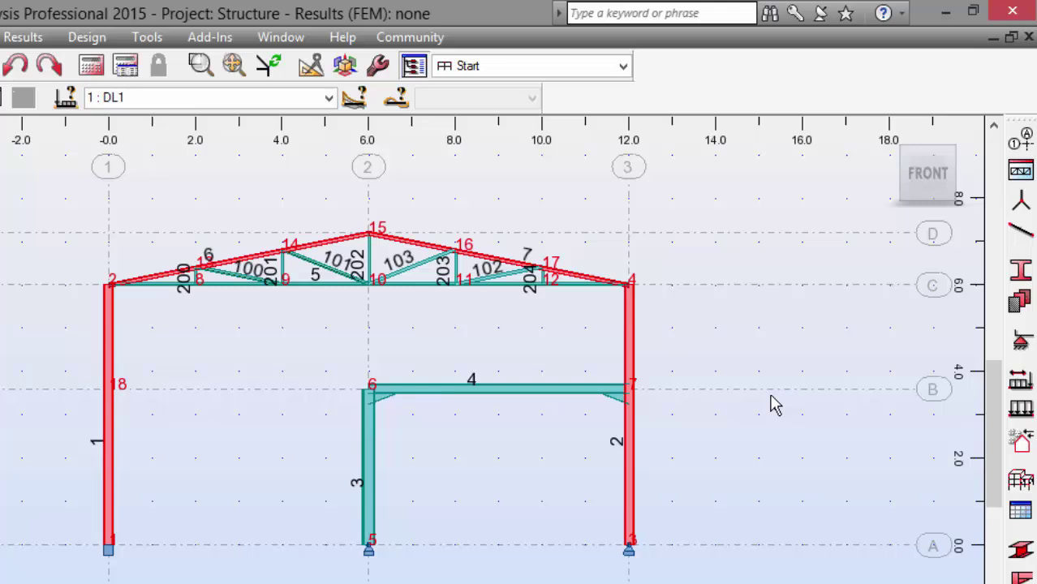
# Switch to load case 2: LL1 and define a nodal force with FX = 10 kN and FZ = -100 kN
pyautogui.click(328, 97)
pyautogui.click(163, 131)
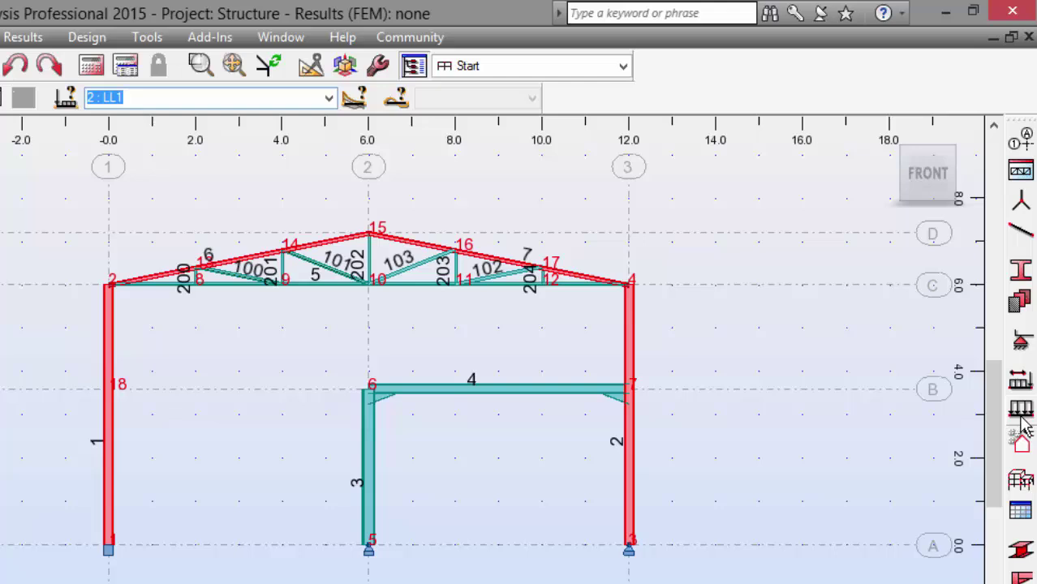
pyautogui.click(1021, 408)
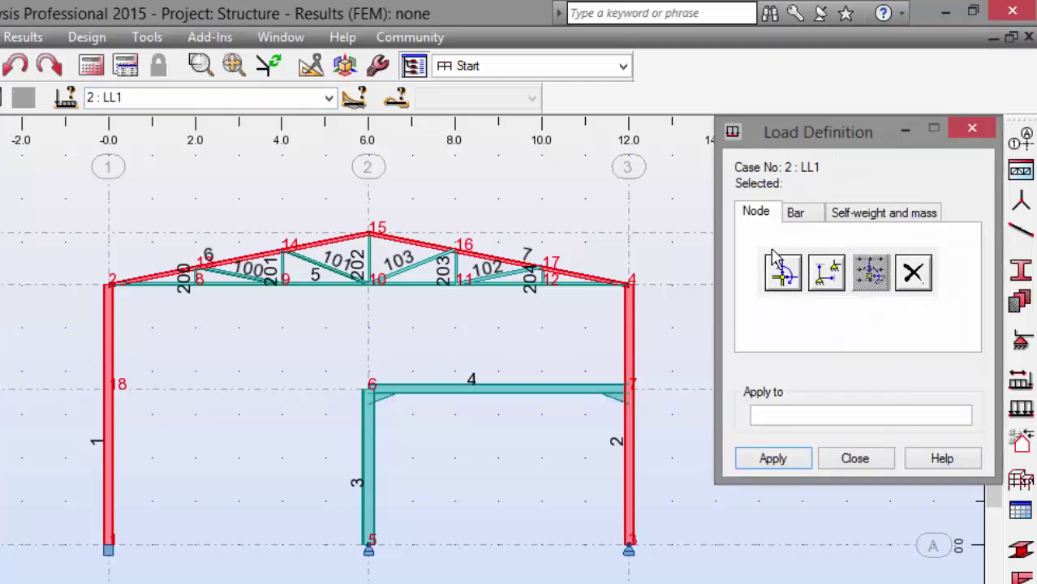
pyautogui.click(784, 274)
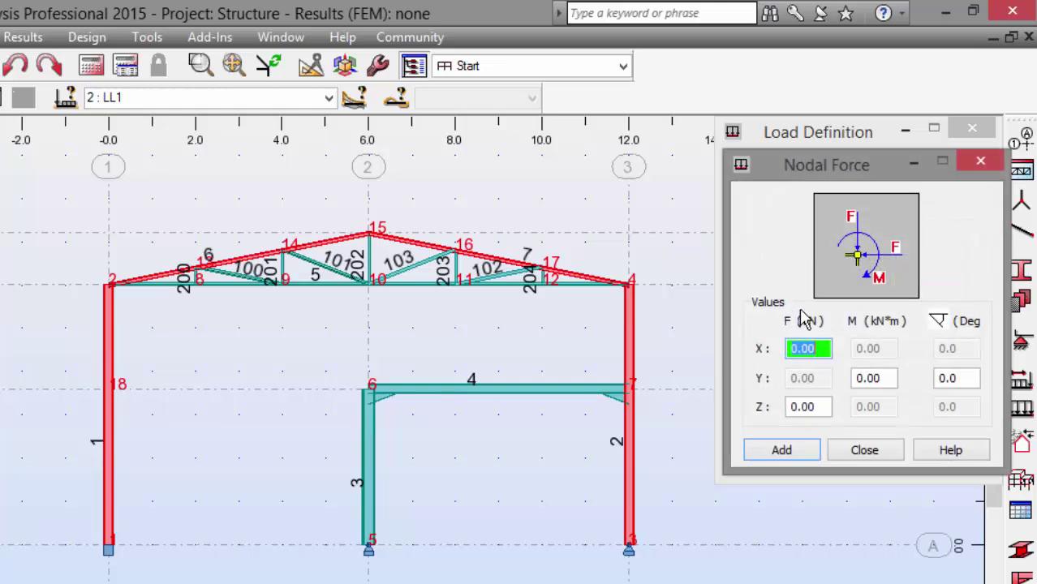
pyautogui.write('10')
pyautogui.press('Tab')
pyautogui.press('Tab')
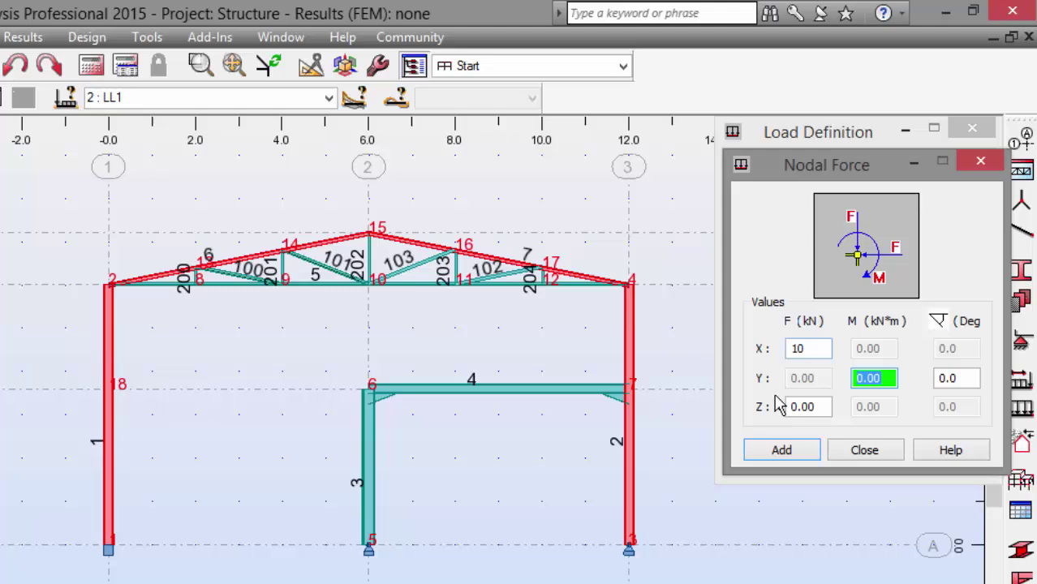
pyautogui.click(819, 406)
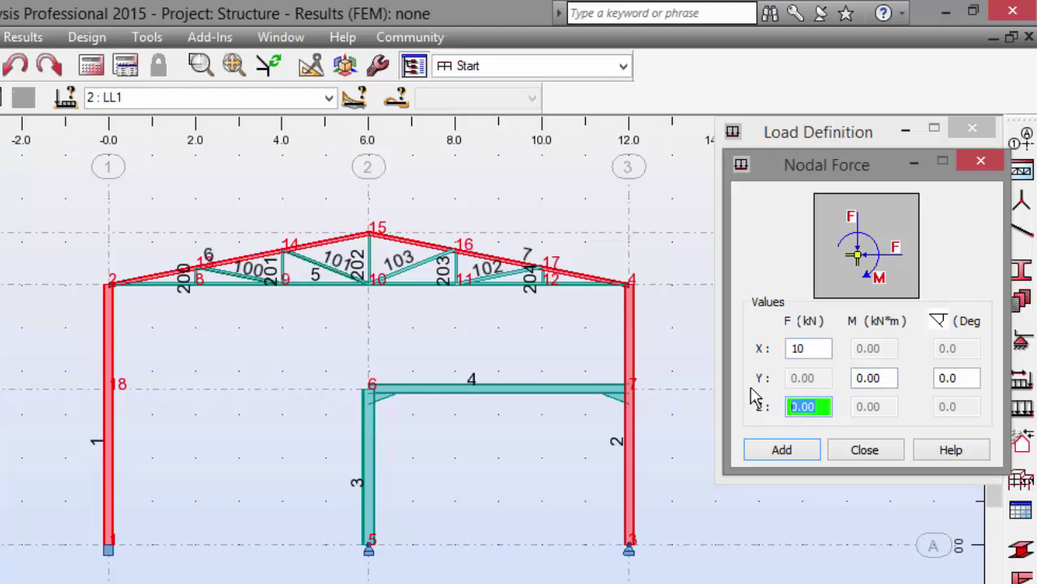
pyautogui.write('-100')
pyautogui.click(760, 450)
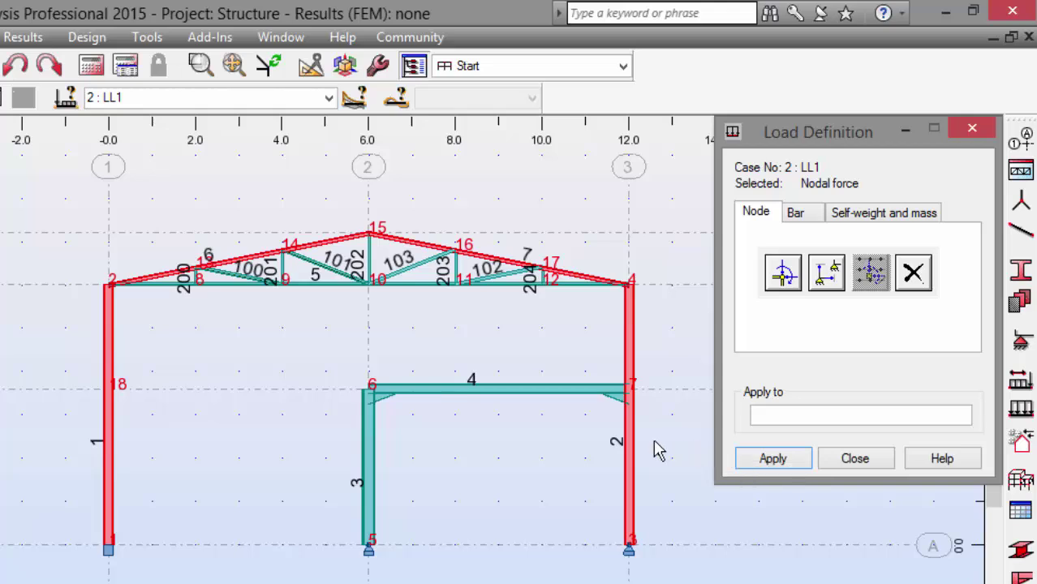
# Apply the nodal force to nodes 6 and 18 and close Load Definition
pyautogui.click(775, 417)
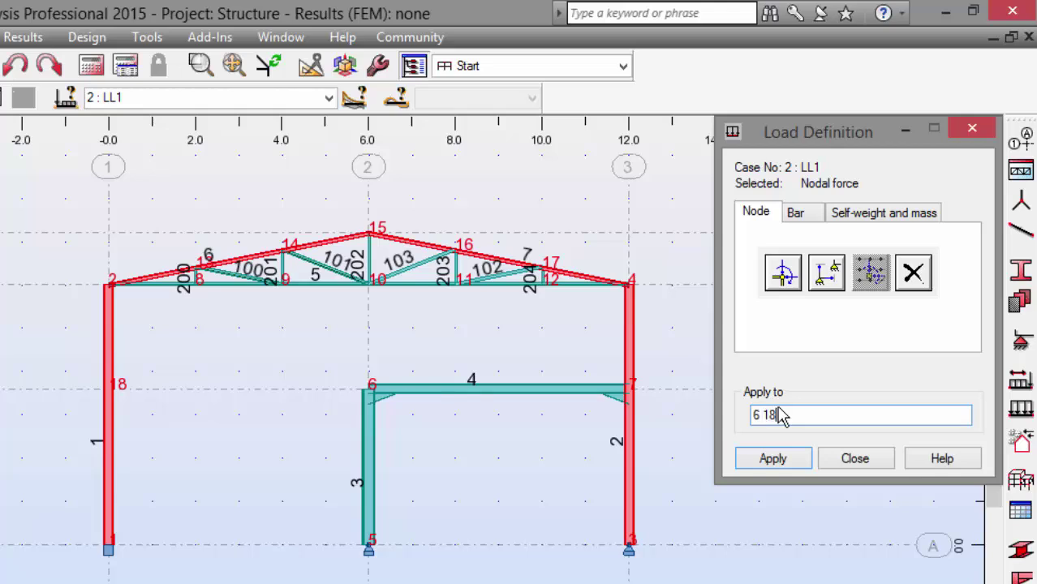
pyautogui.click(773, 454)
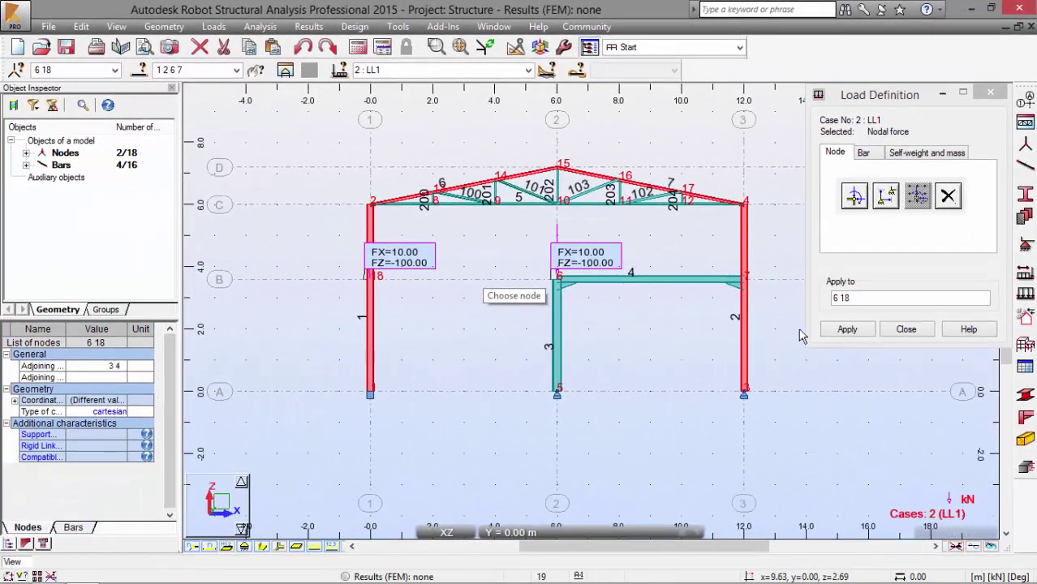
pyautogui.click(906, 329)
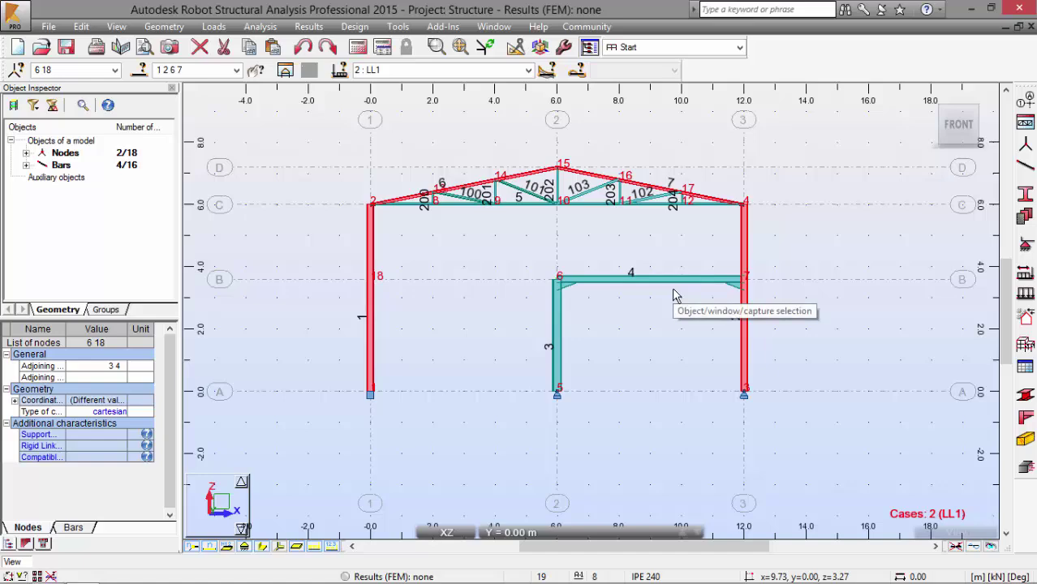
# Open the Snow and Wind 2D/3D generator and detect the building envelope automatically
pyautogui.click(213, 26)
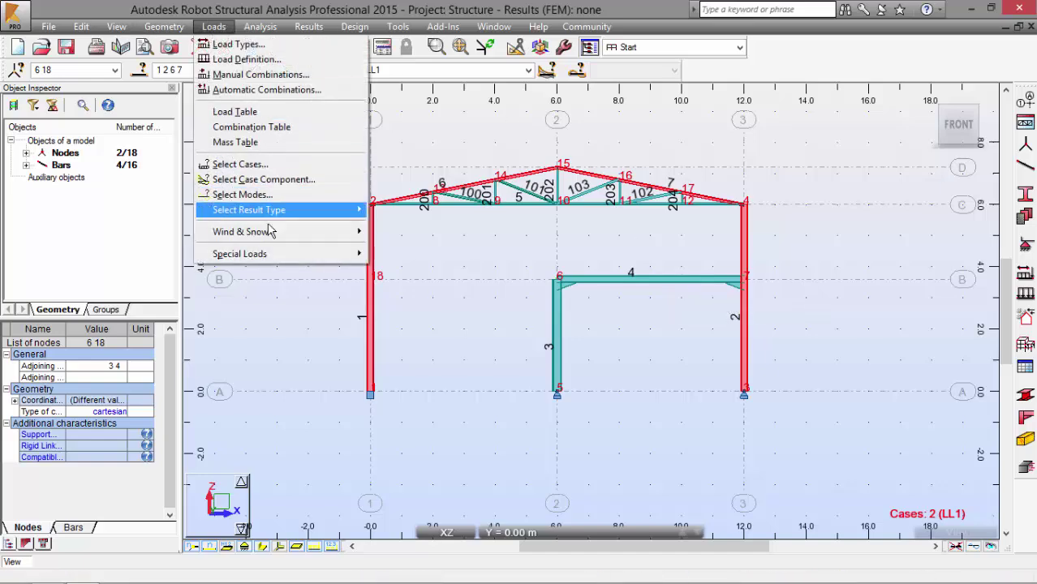
pyautogui.moveTo(273, 240)
pyautogui.click(402, 232)
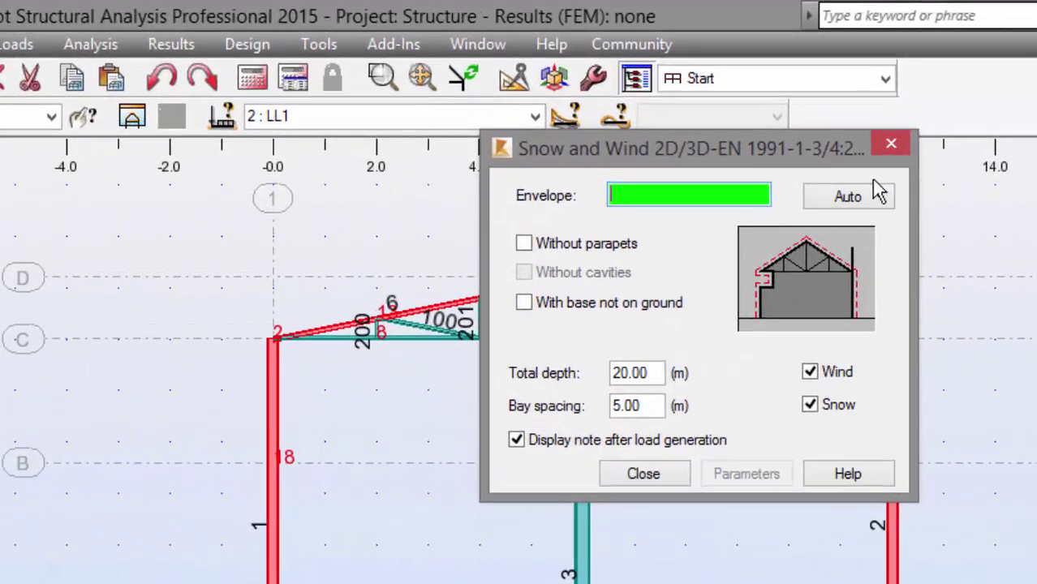
pyautogui.click(864, 208)
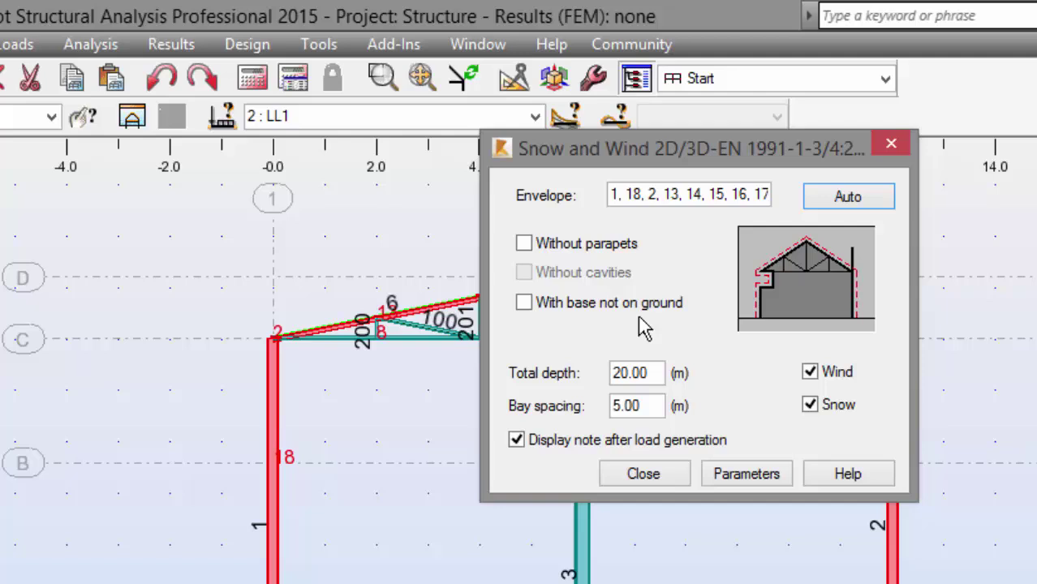
# Enter total depth 30 m and bay spacing 6 m, then open Parameters
pyautogui.click(657, 375)
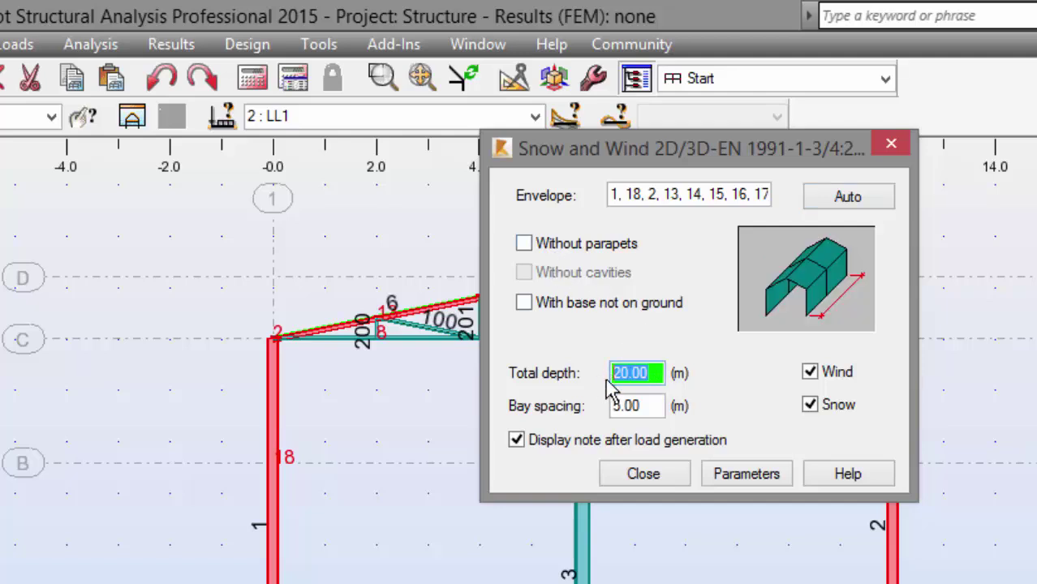
pyautogui.write('30')
pyautogui.press('Tab')
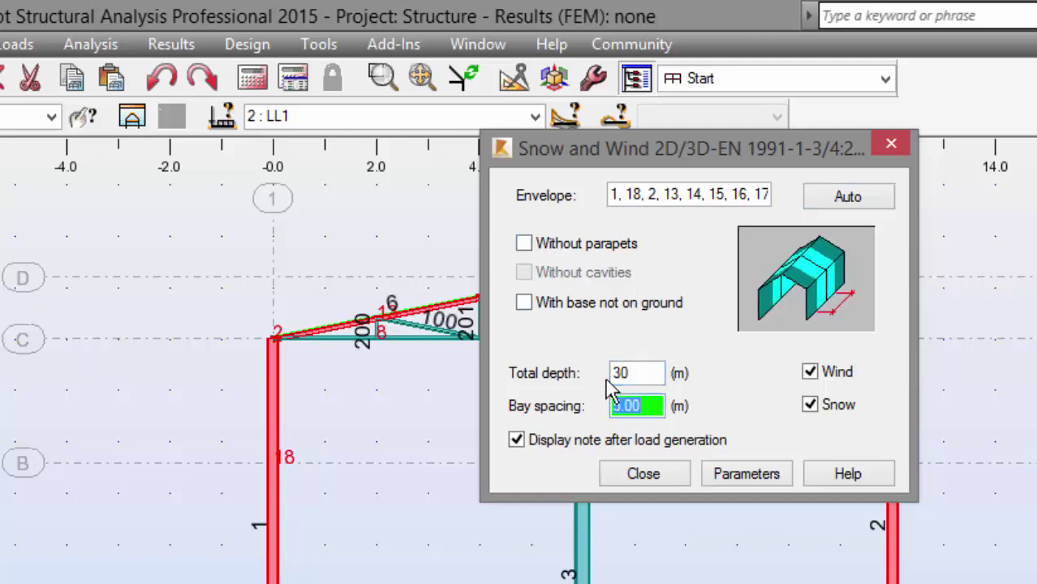
pyautogui.write('6')
pyautogui.click(746, 474)
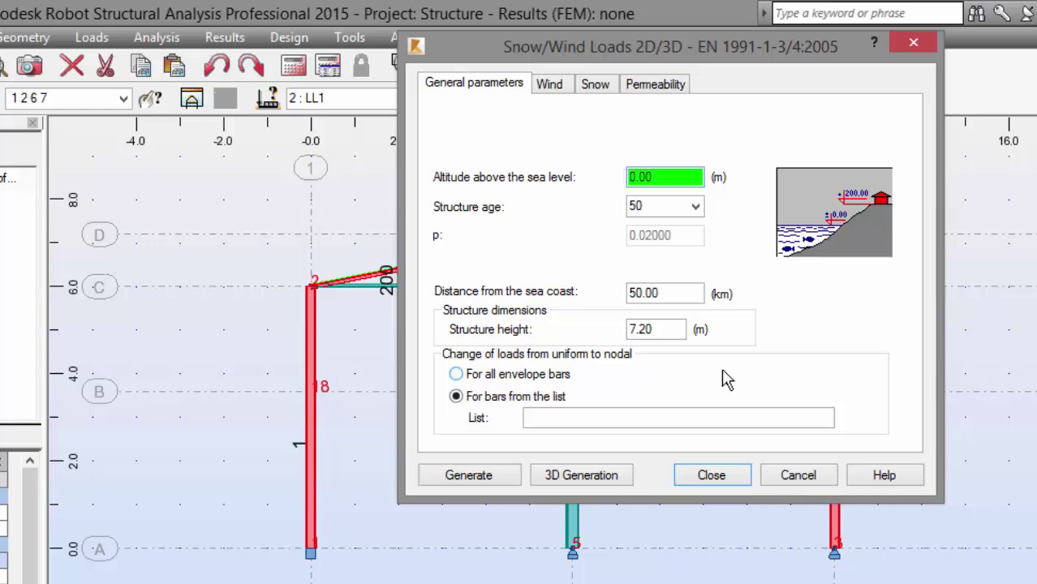
pyautogui.hotkey('alt', 'Tab')
pyautogui.scroll(-5, 495, 333)
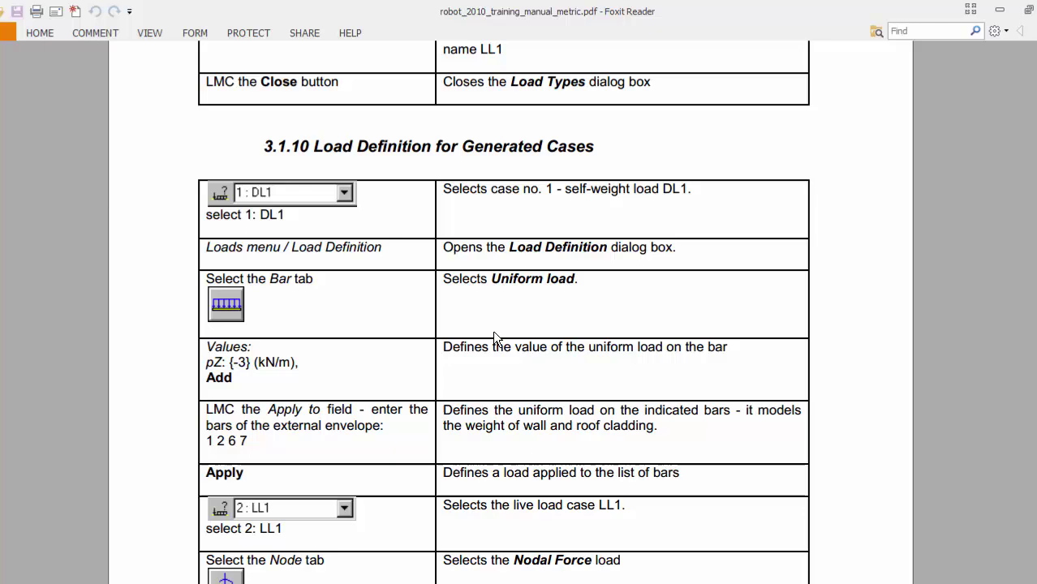
pyautogui.scroll(-6, 497, 317)
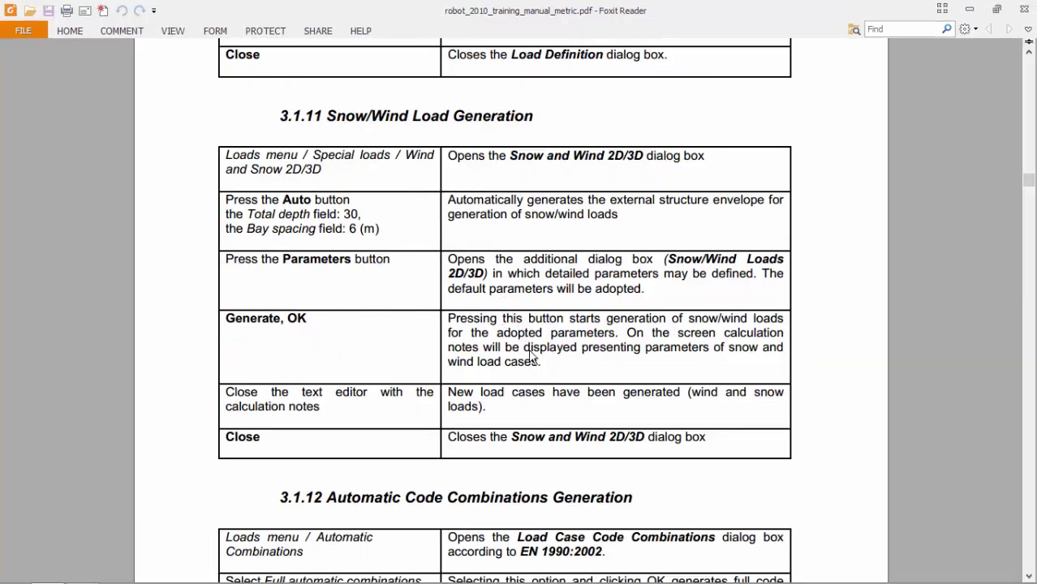
pyautogui.scroll(1, 537, 317)
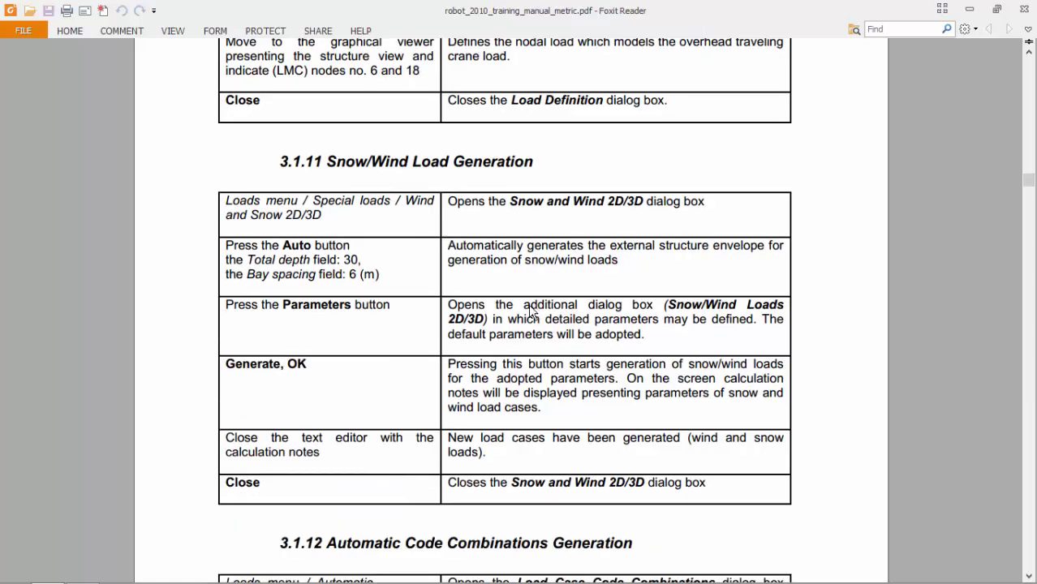
pyautogui.keyDown('ctrl'); pyautogui.scroll(3, 531, 312); pyautogui.keyUp('ctrl')
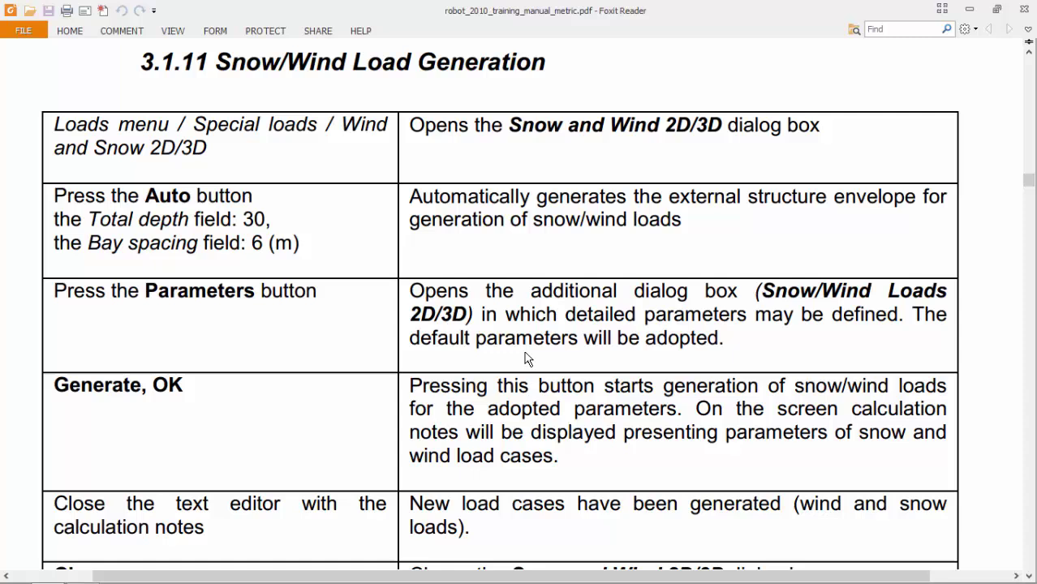
pyautogui.moveTo(915, 326); pyautogui.dragTo(949, 333)
pyautogui.moveTo(411, 349); pyautogui.dragTo(743, 359)
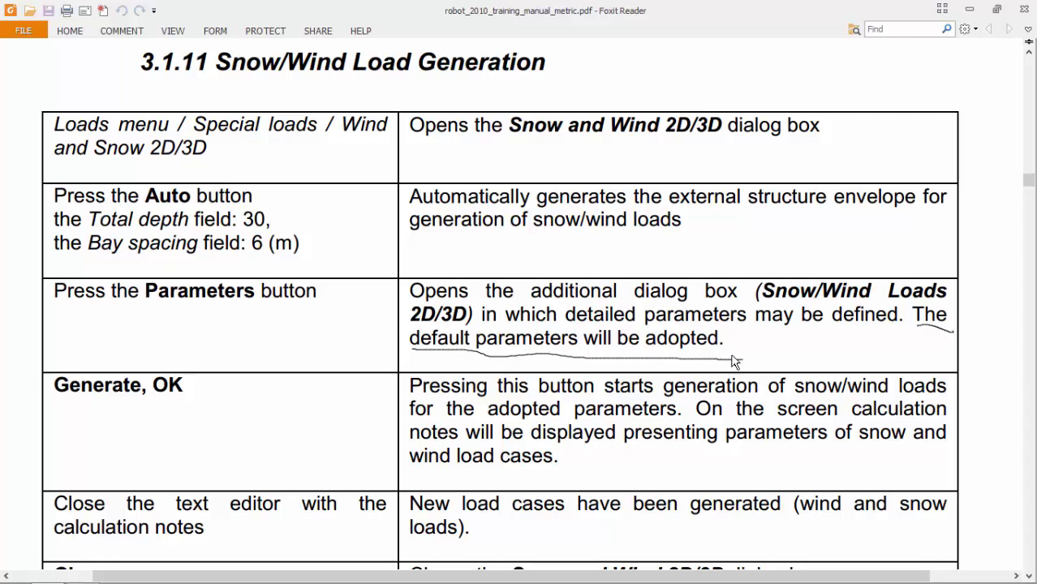
pyautogui.press('Escape')
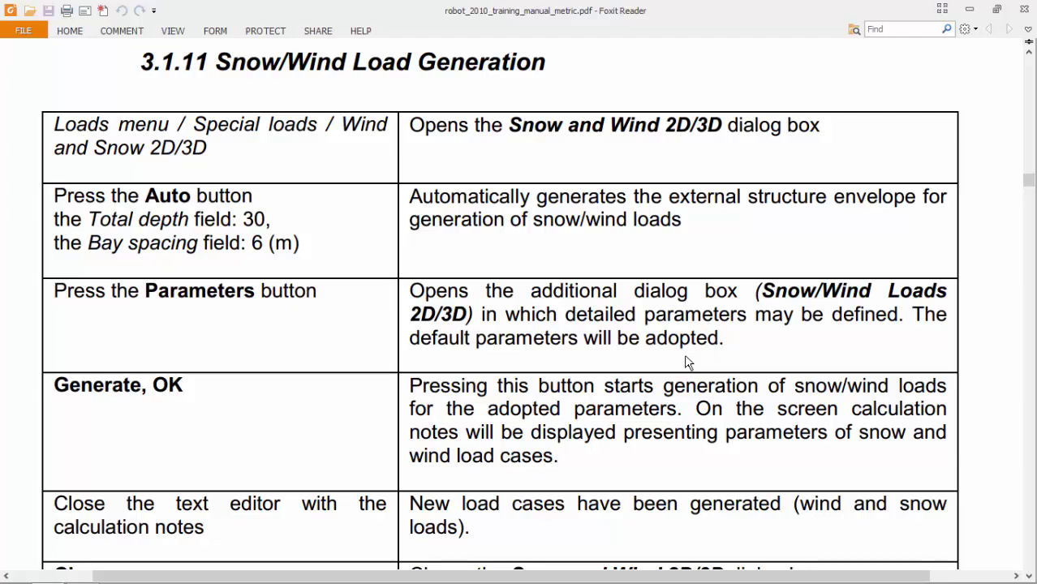
pyautogui.hotkey('alt', 'Tab')
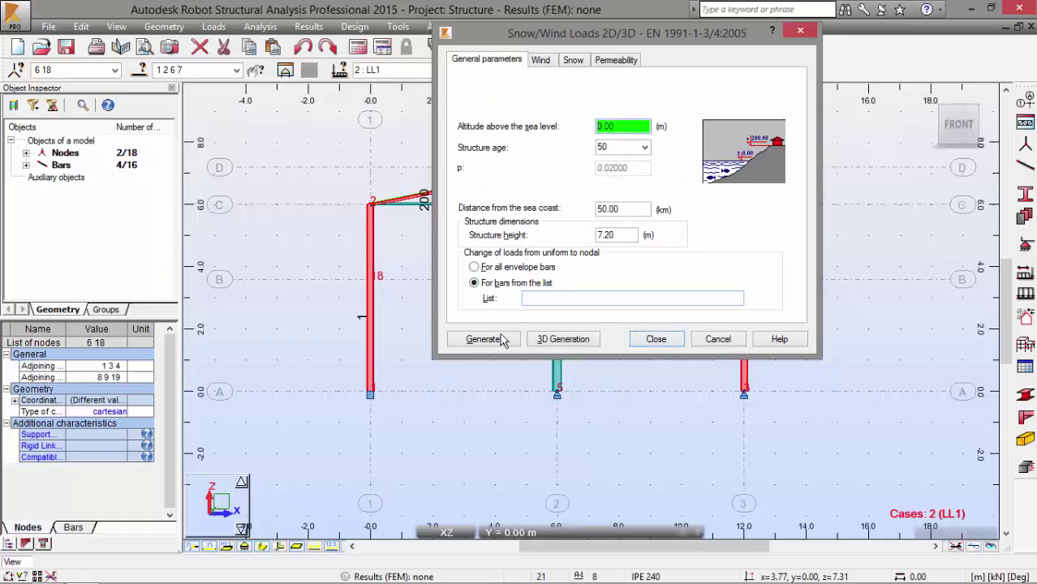
# Generate snow and wind loads for all frames and close the calculation note
pyautogui.click(501, 340)
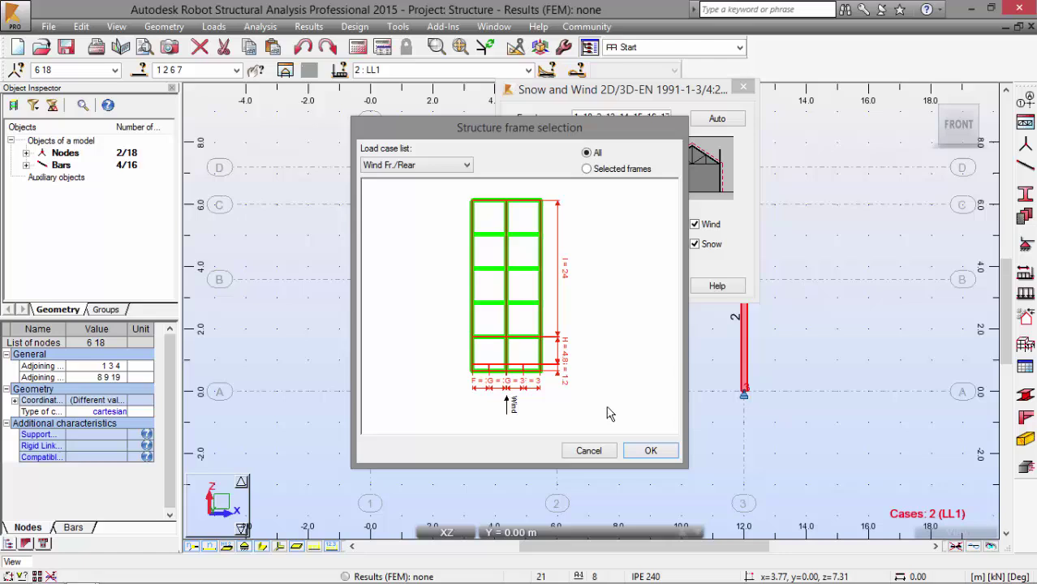
pyautogui.click(524, 337)
pyautogui.click(587, 152)
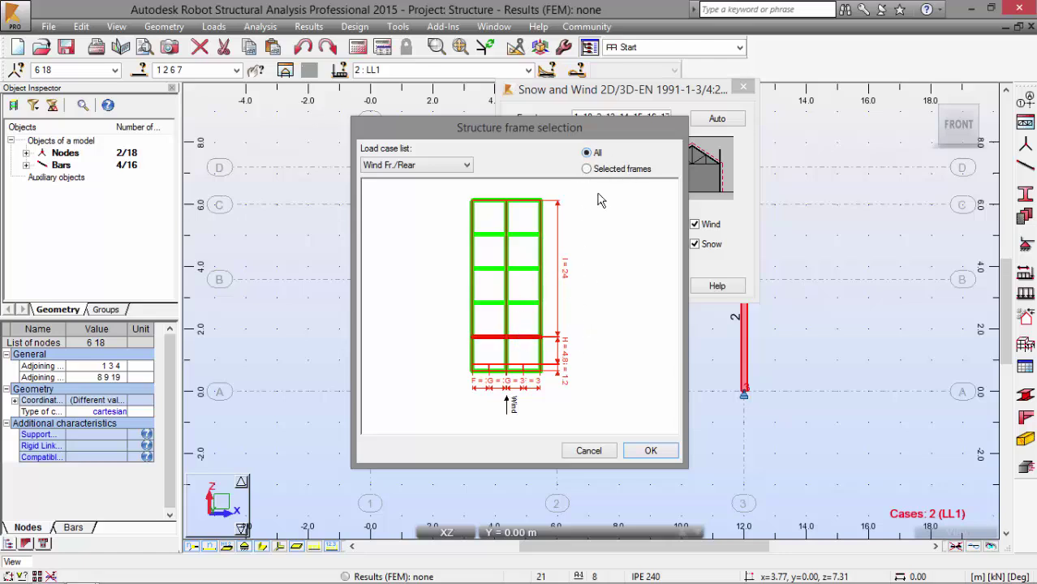
pyautogui.click(658, 461)
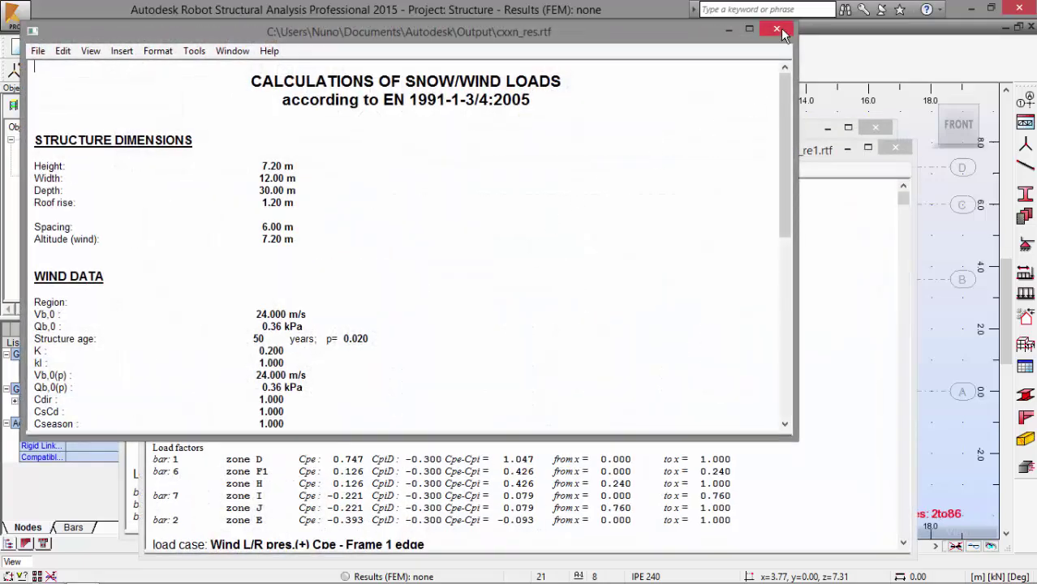
pyautogui.click(777, 29)
# Close the remaining calculation reports and the Snow and Wind dialog
pyautogui.click(891, 146)
pyautogui.click(876, 128)
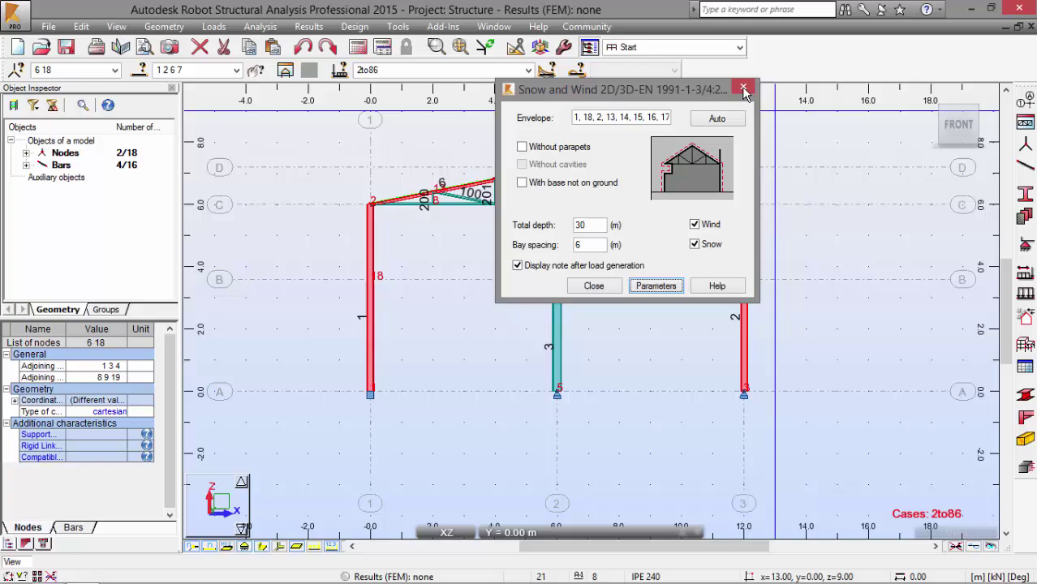
pyautogui.click(528, 285)
# Browse the load case list up to case 86, then clear the bar selection
pyautogui.click(528, 70)
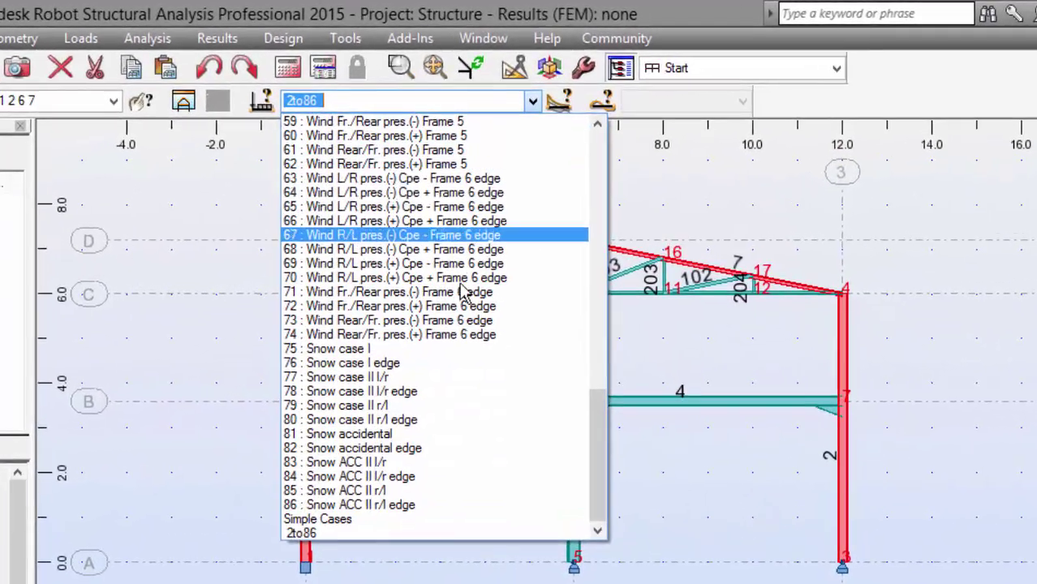
pyautogui.scroll(6, 445, 487)
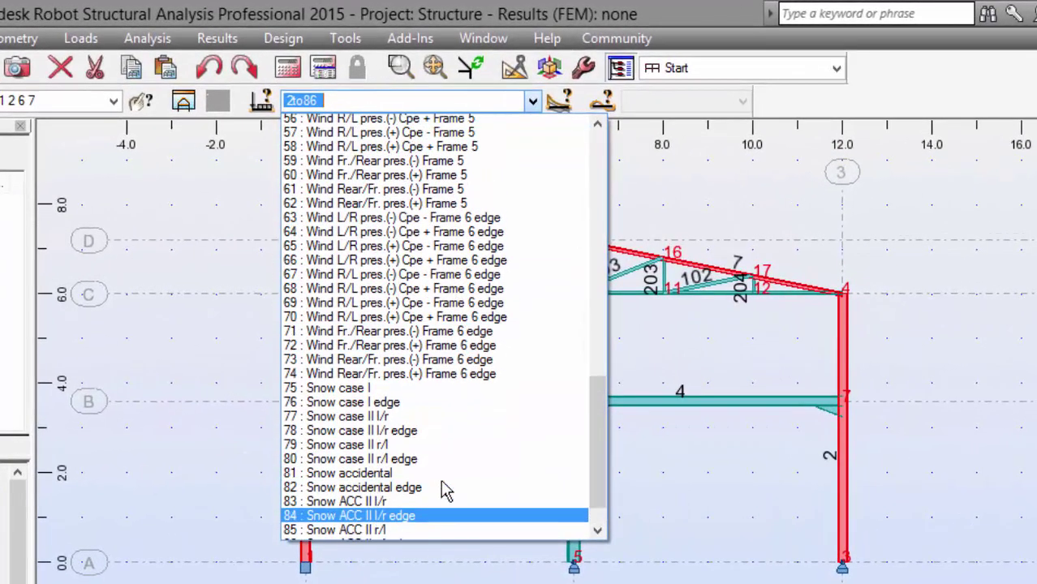
pyautogui.scroll(12, 447, 342)
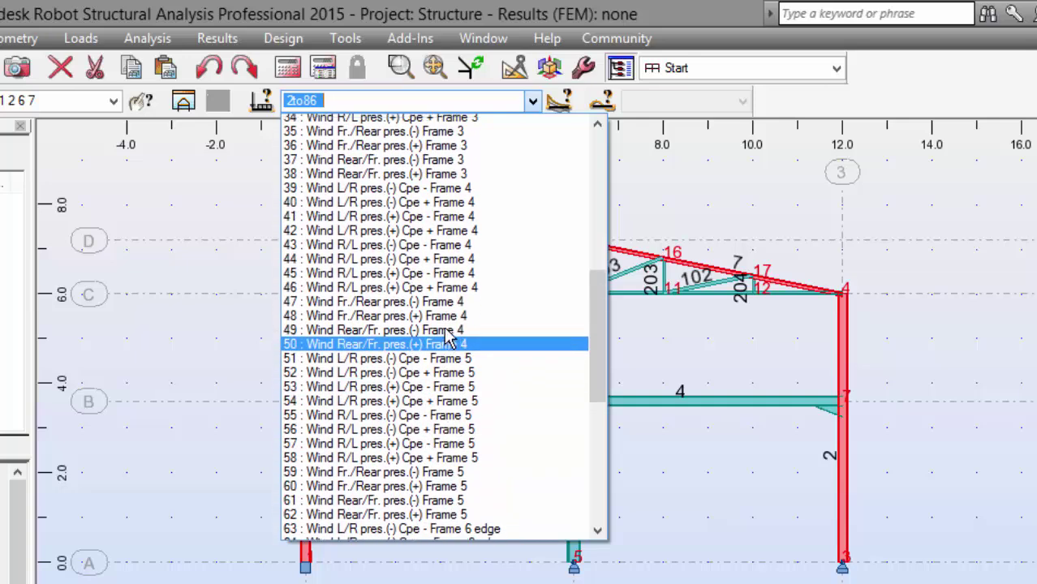
pyautogui.scroll(2, 447, 336)
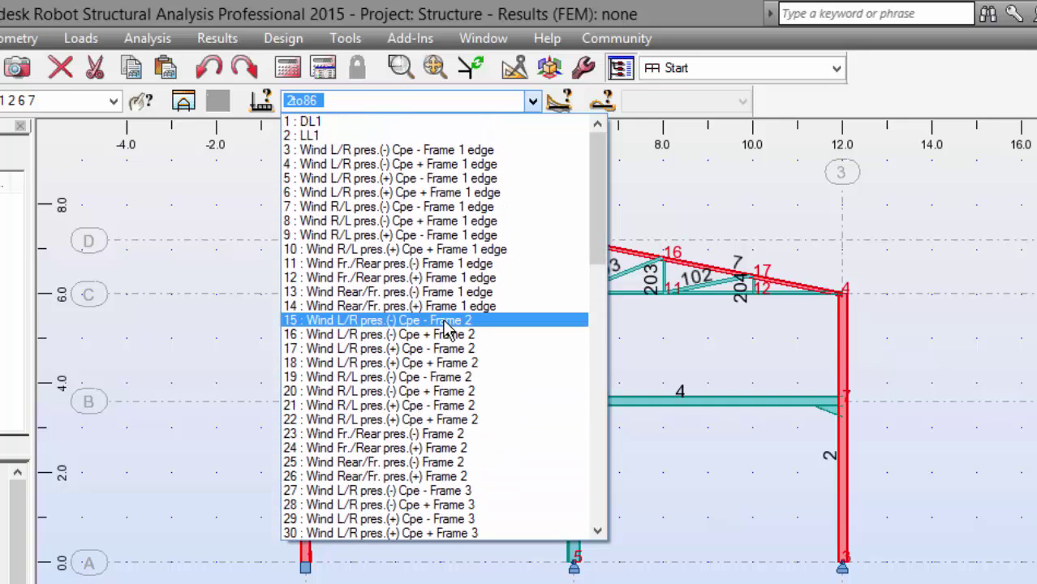
pyautogui.click(923, 347)
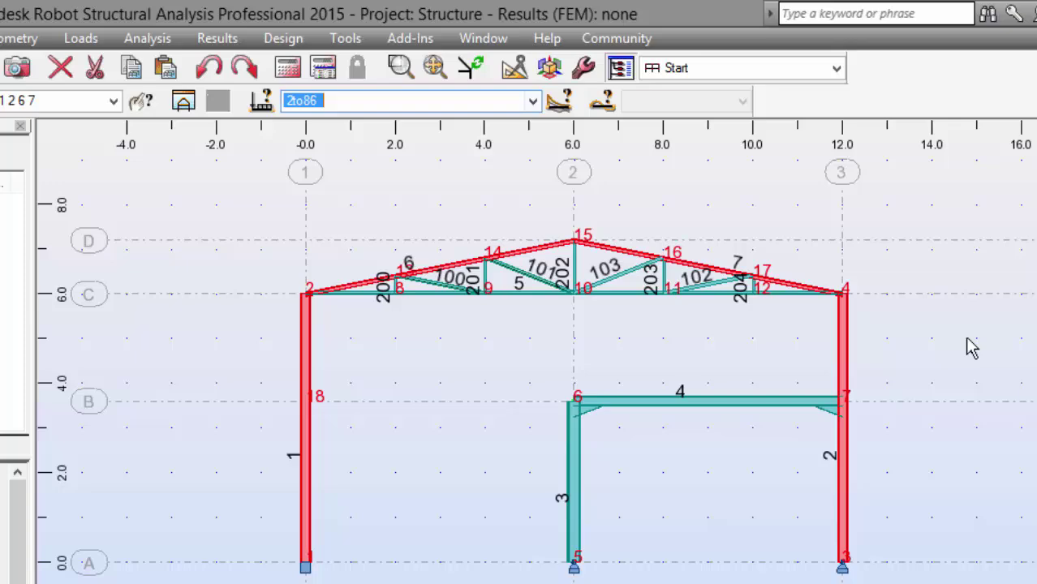
pyautogui.click(984, 344)
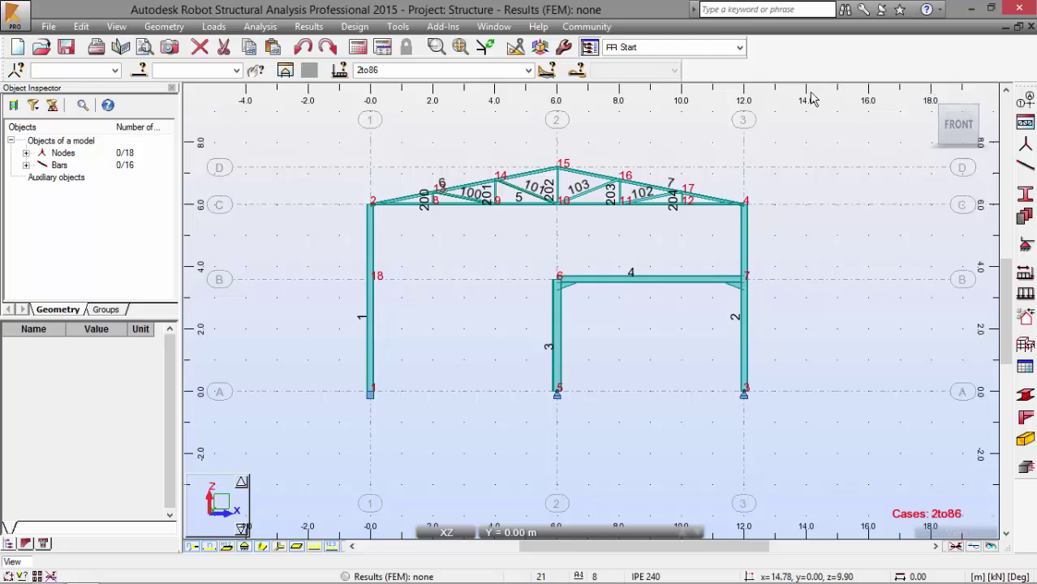
# In Automatic Combinations, choose full automatic EN 1990:2002 combinations (about 9405 estimated)
pyautogui.click(210, 26)
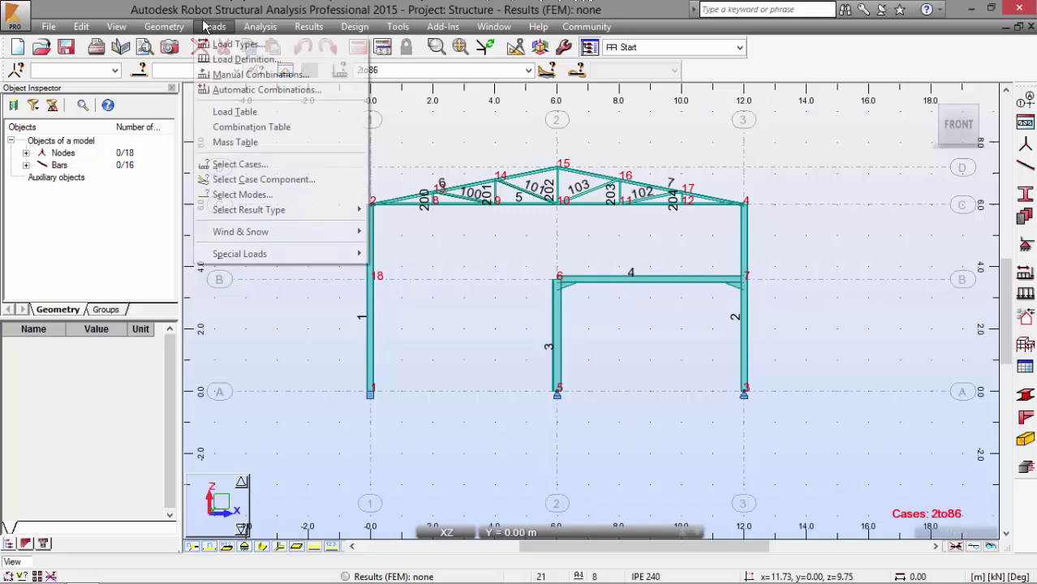
pyautogui.click(226, 92)
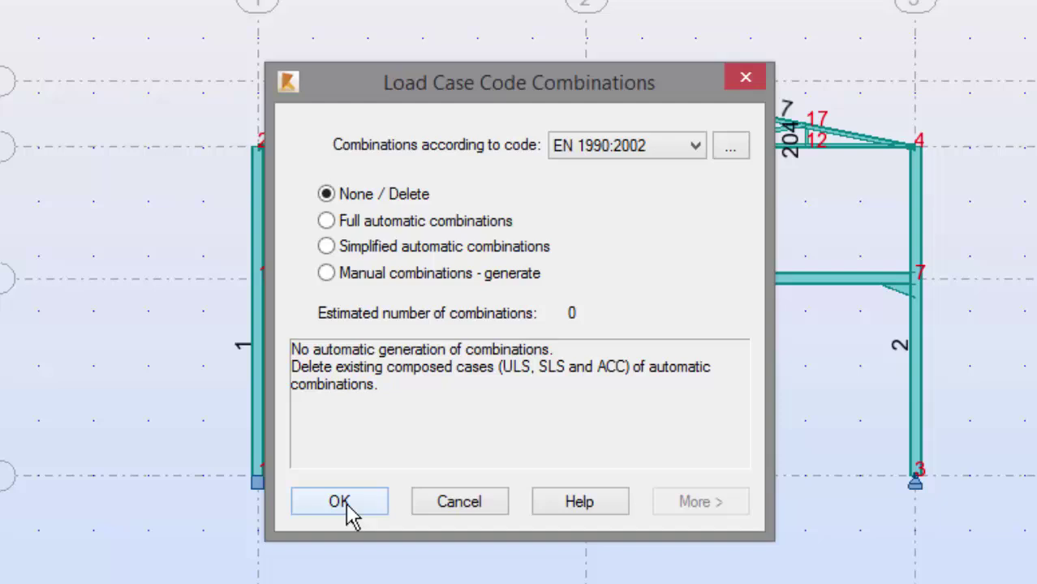
pyautogui.click(384, 227)
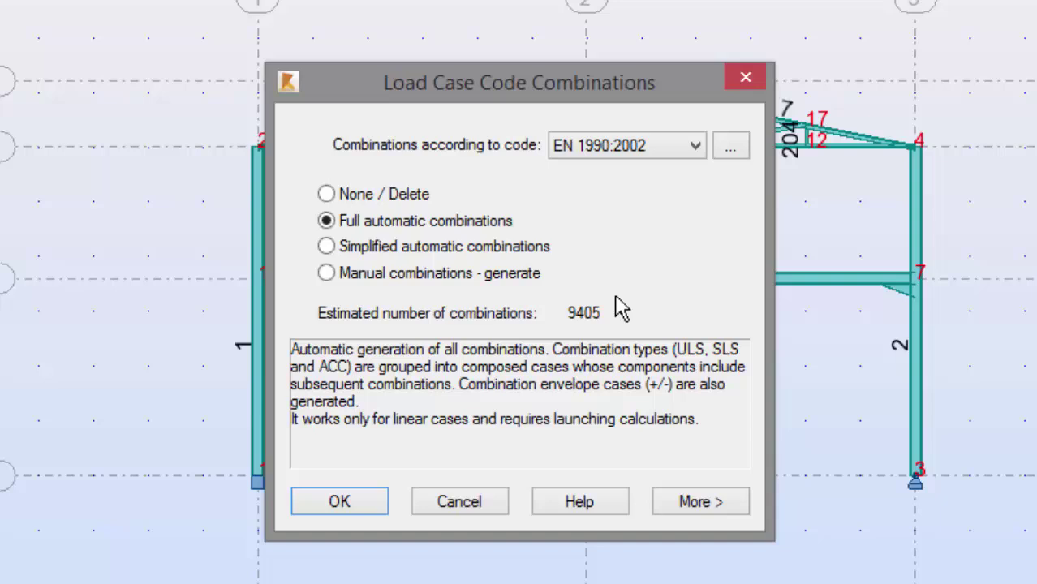
pyautogui.moveTo(617, 273)
pyautogui.mouseDown()
pyautogui.moveTo(566, 279)
pyautogui.moveTo(546, 320)
pyautogui.moveTo(578, 340)
pyautogui.moveTo(640, 316)
pyautogui.moveTo(615, 270)
pyautogui.mouseUp()
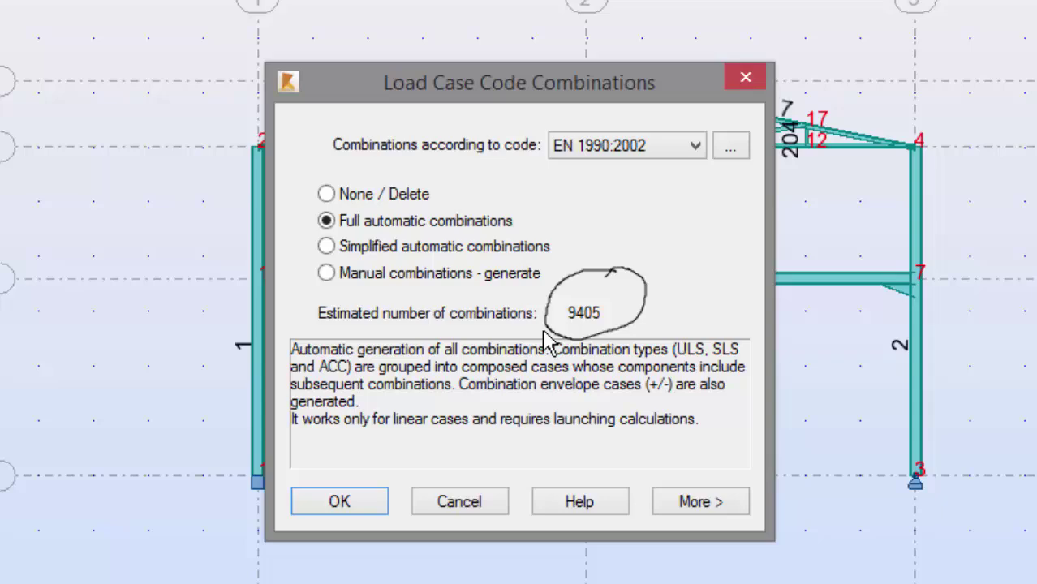
# Exclude ACC and FIRE combination types and generate the ULS and SLS combinations
pyautogui.click(698, 503)
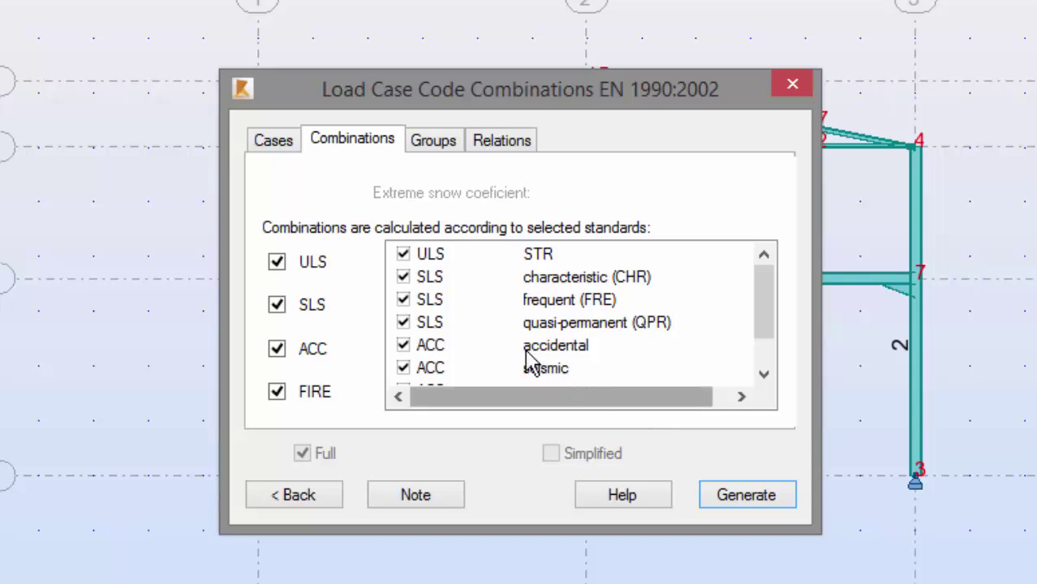
pyautogui.click(276, 354)
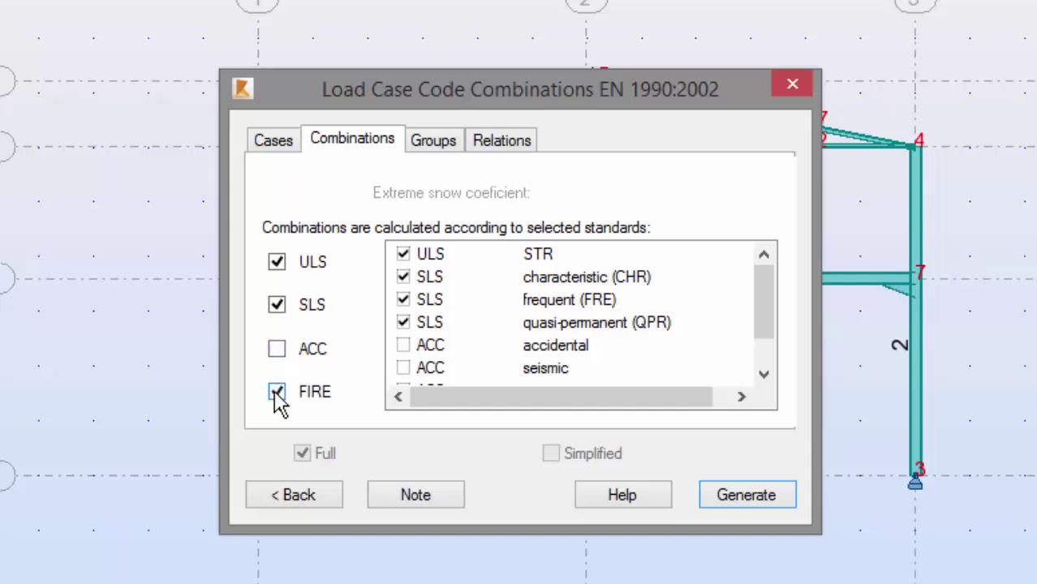
pyautogui.click(277, 394)
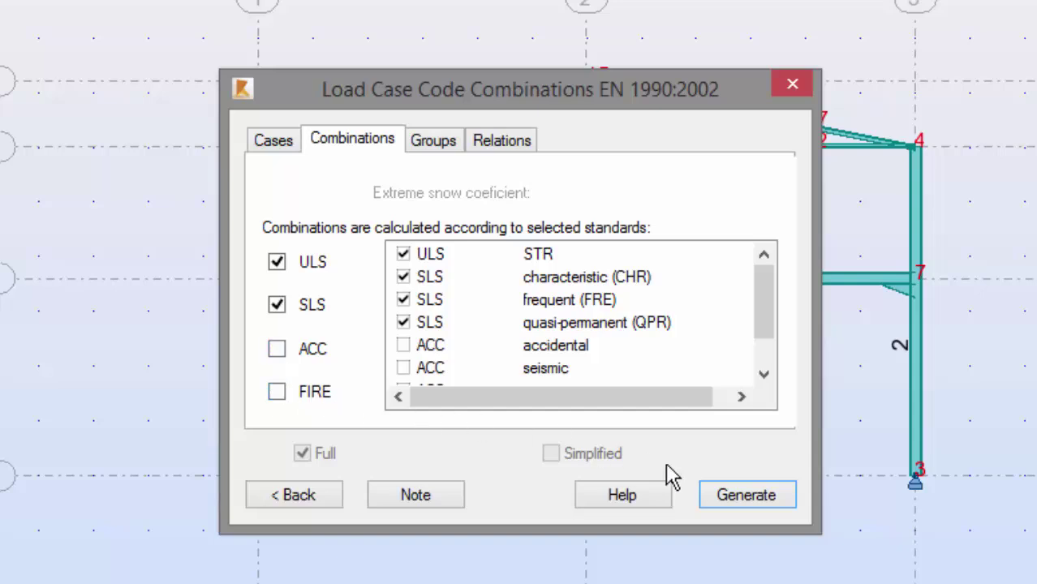
pyautogui.click(726, 497)
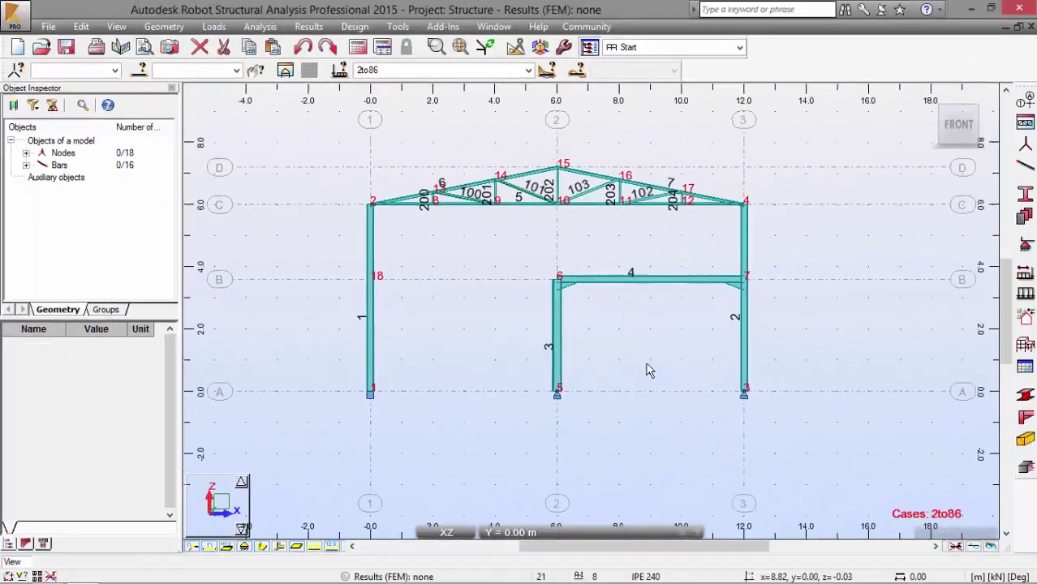
# Keep cases 2to86 selected, run the calculation, and dismiss the messages (0 errors, 2 warnings)
pyautogui.click(528, 70)
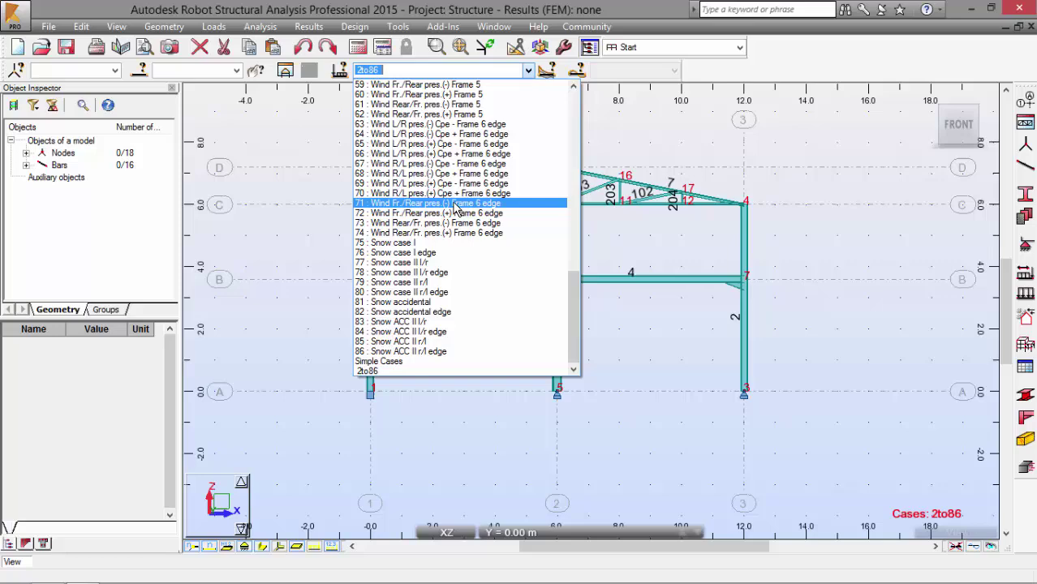
pyautogui.scroll(3, 455, 207)
pyautogui.scroll(-3, 446, 209)
pyautogui.click(362, 53)
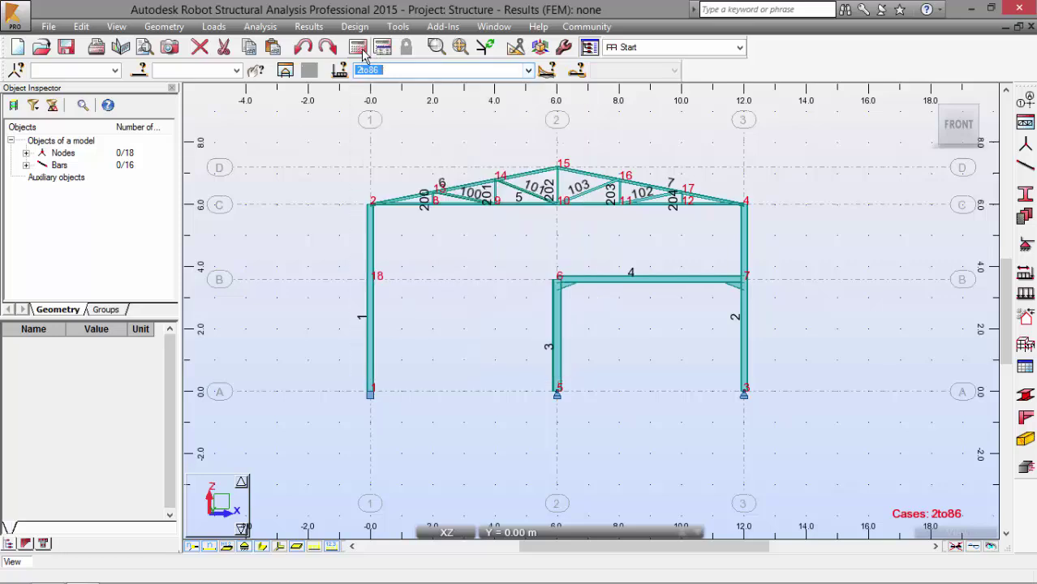
pyautogui.click(360, 49)
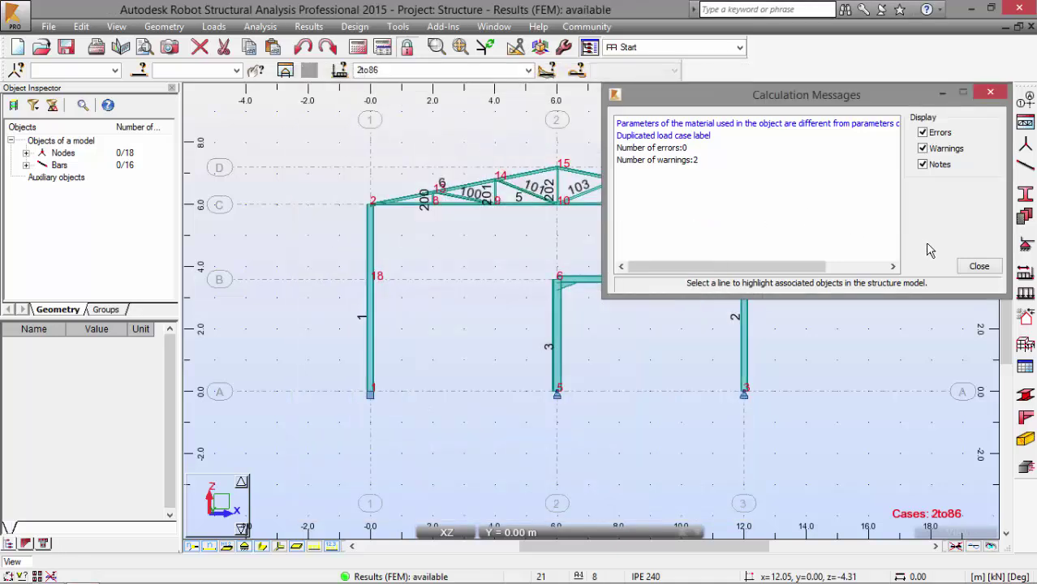
pyautogui.click(978, 268)
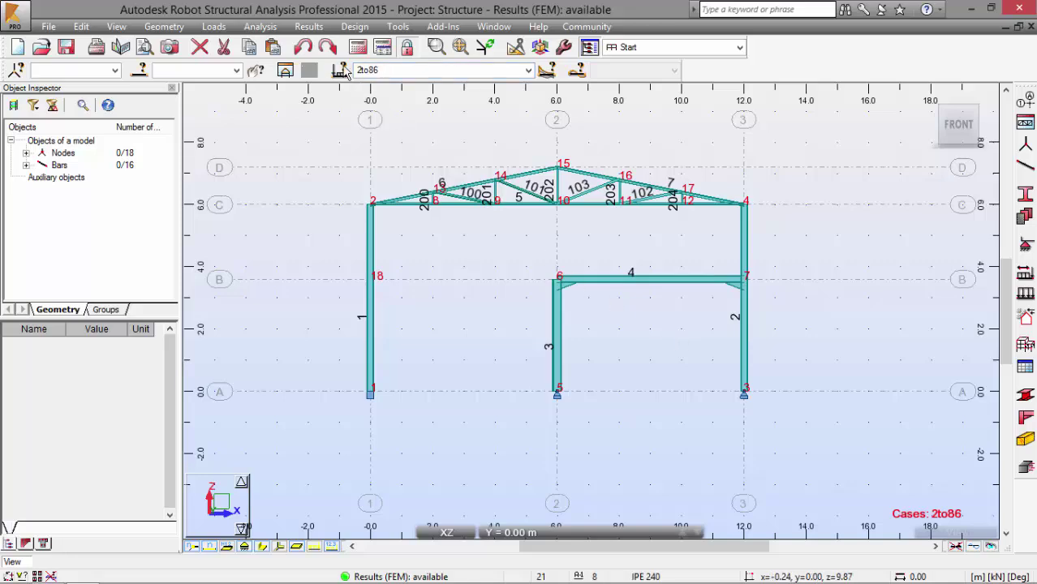
pyautogui.click(213, 26)
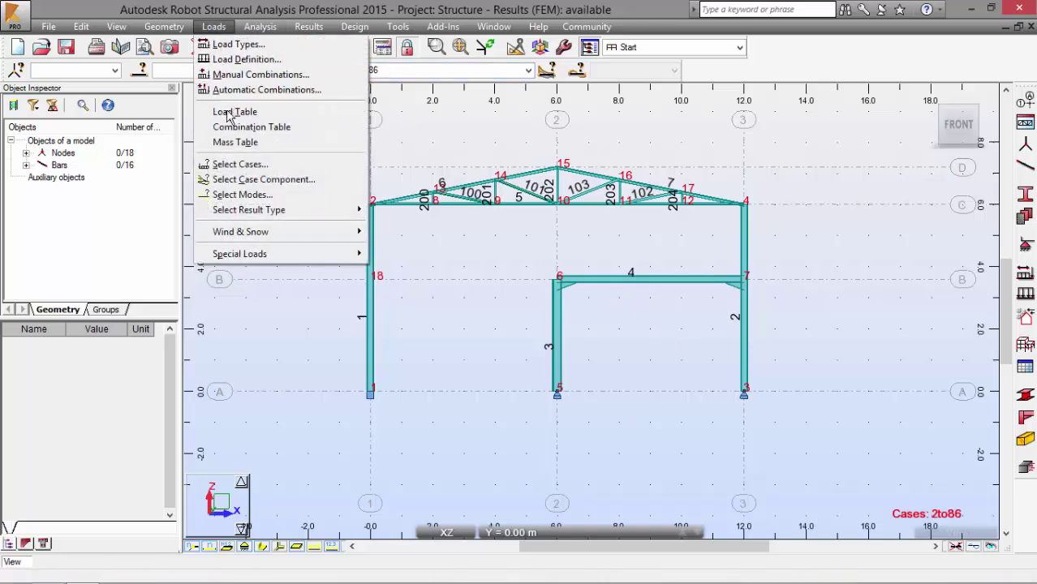
pyautogui.click(243, 127)
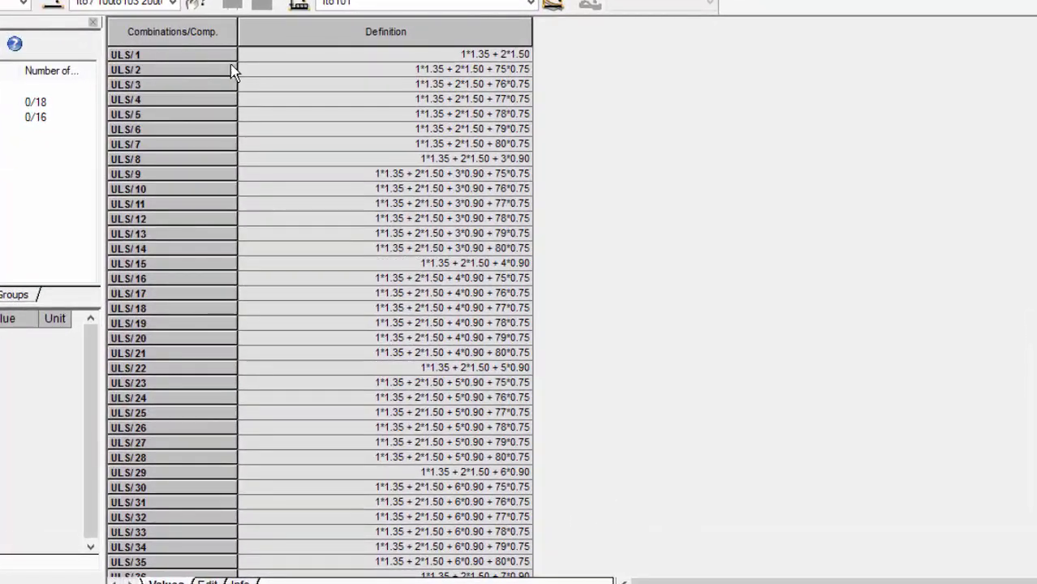
pyautogui.scroll(-3, 235, 97)
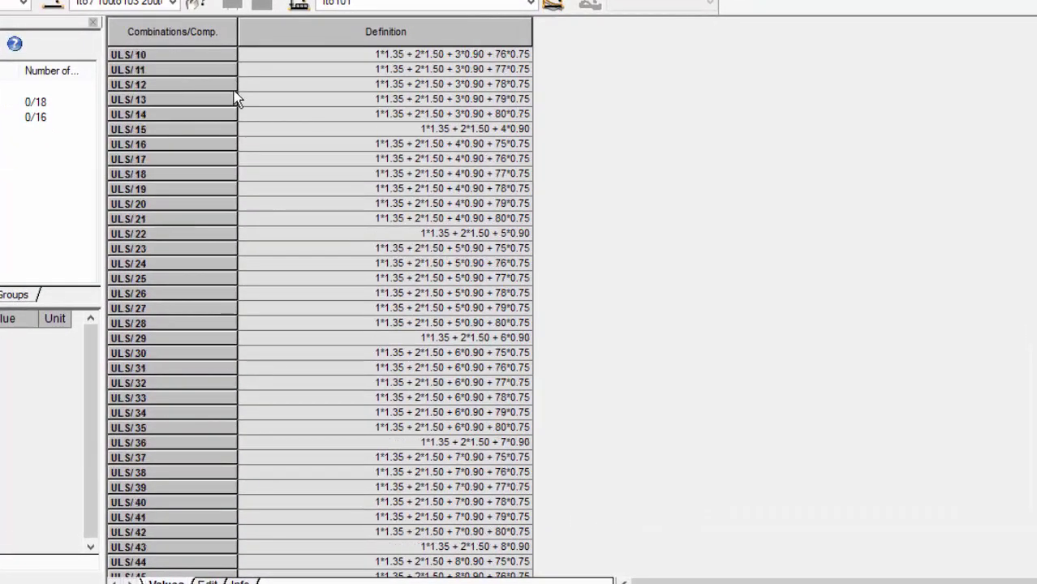
pyautogui.scroll(-4, 234, 97)
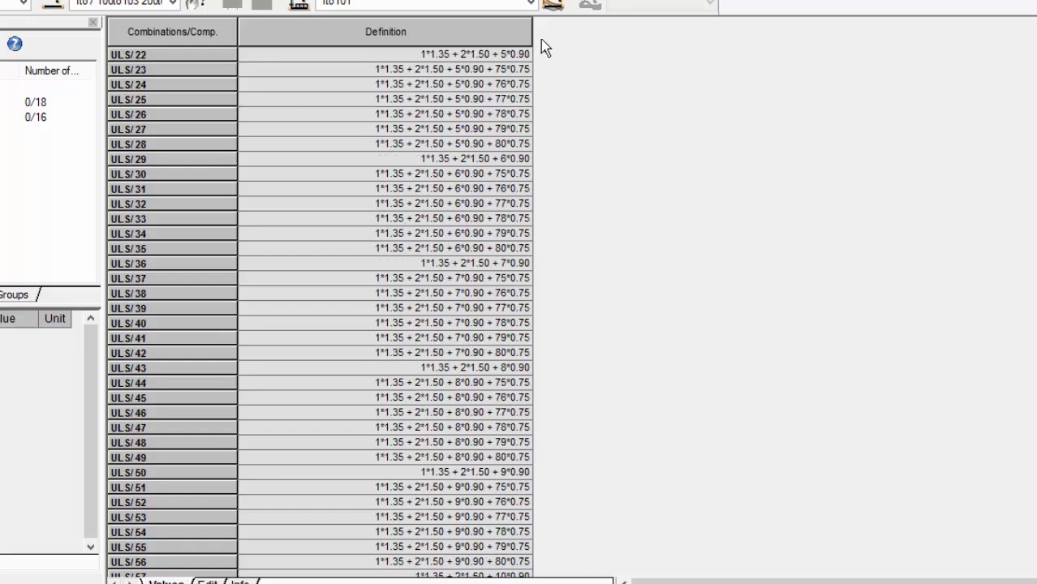
pyautogui.click(530, 5)
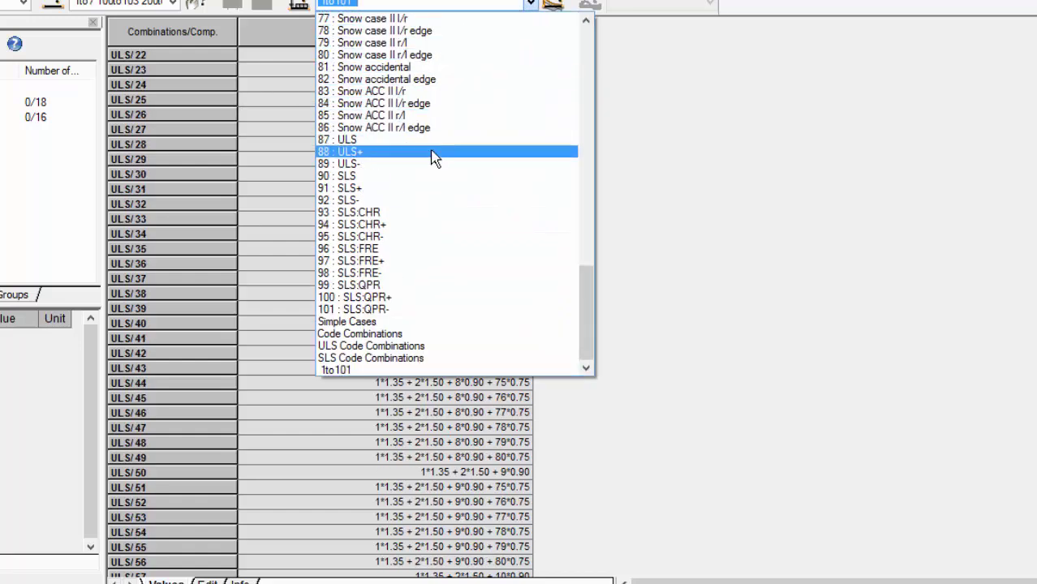
pyautogui.click(397, 347)
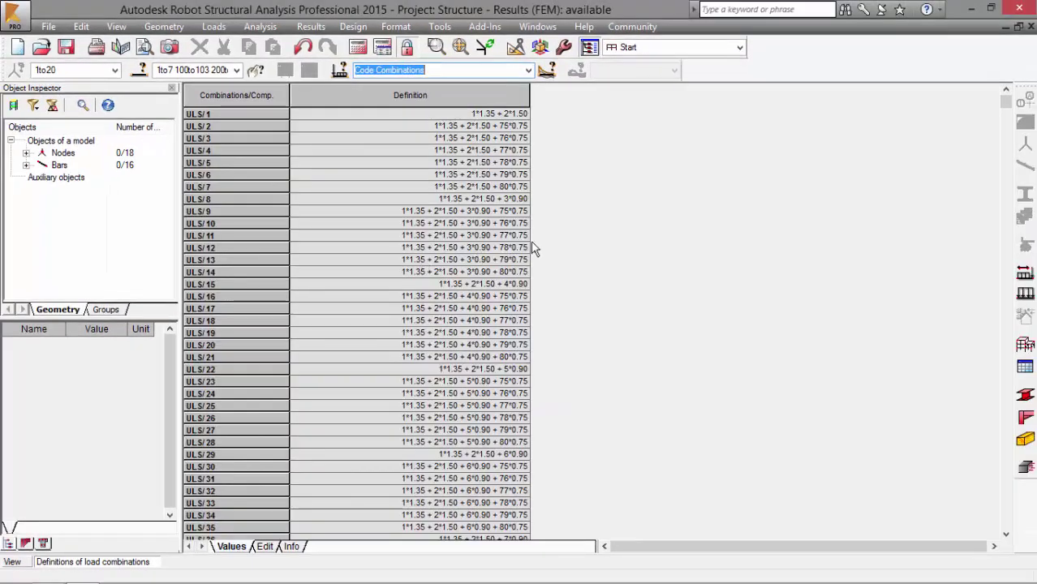
pyautogui.scroll(-20, 588, 241)
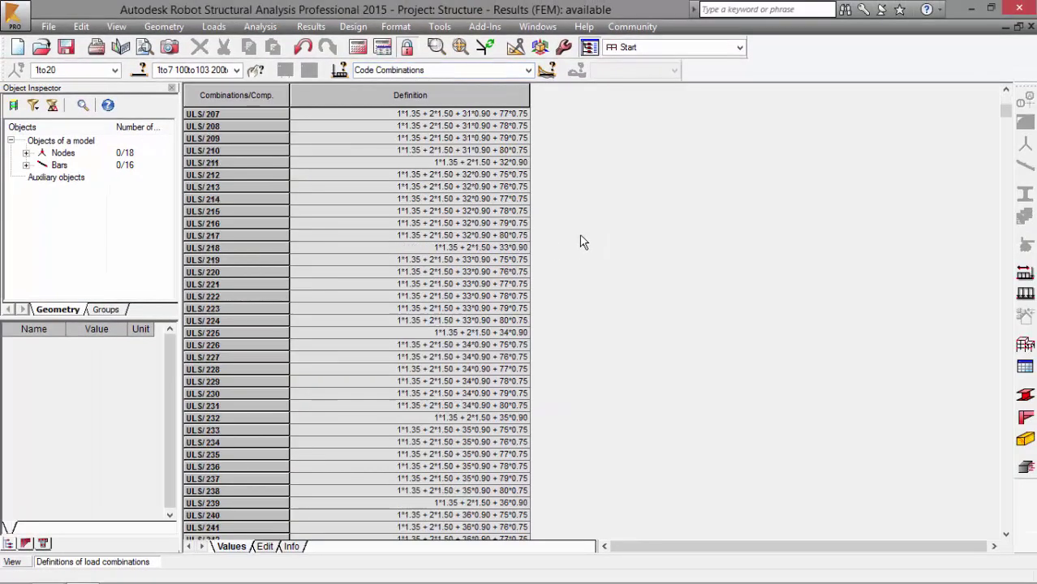
pyautogui.scroll(-20, 581, 244)
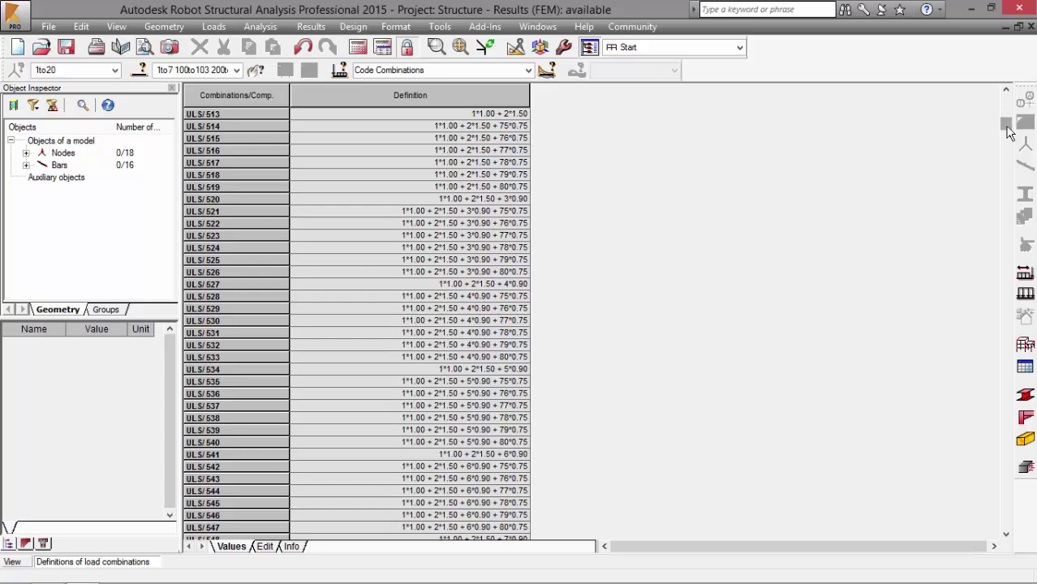
pyautogui.moveTo(1006, 130); pyautogui.dragTo(1031, 564)
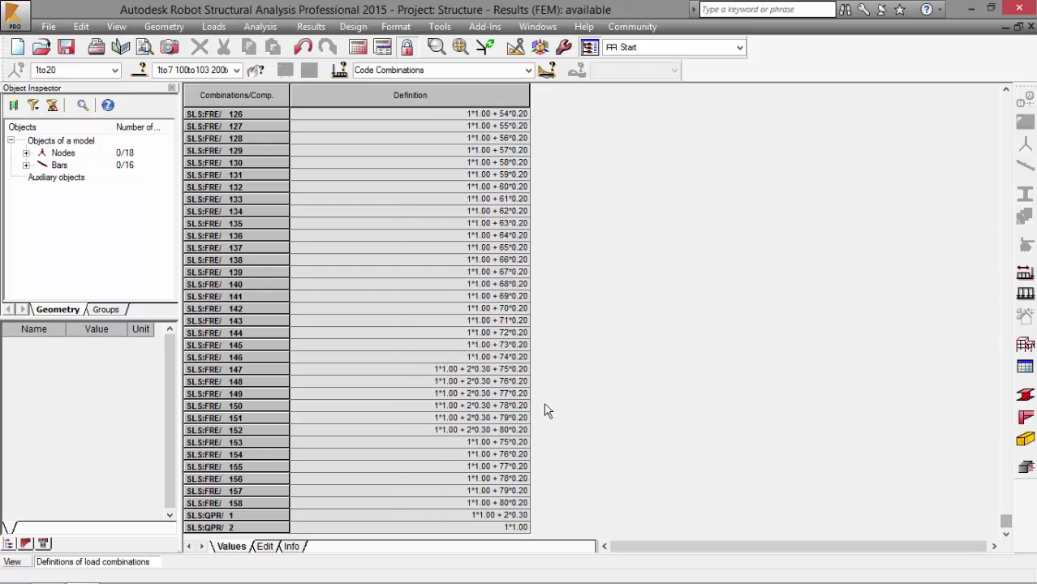
pyautogui.scroll(20, 308, 178)
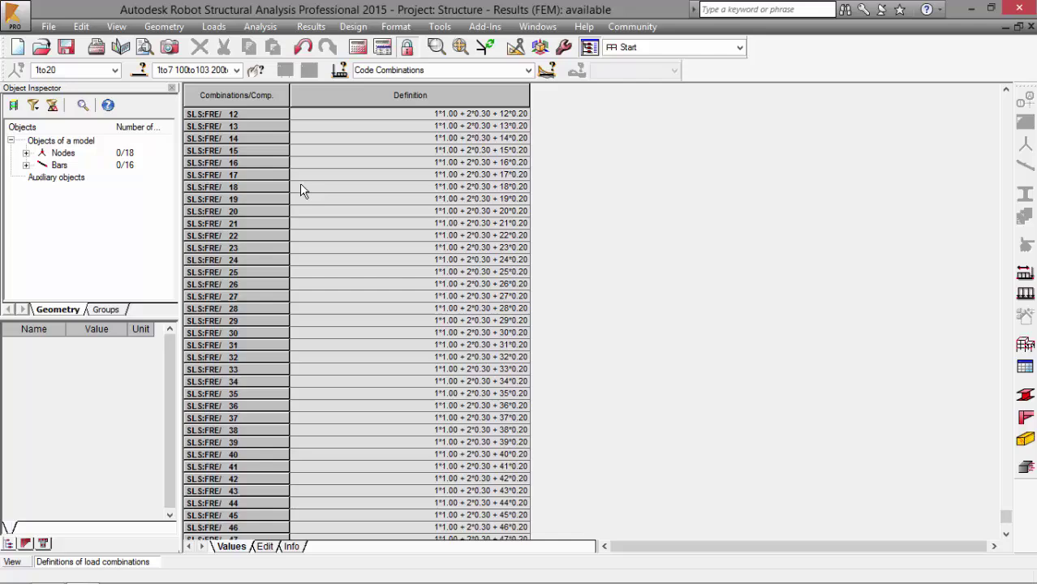
pyautogui.scroll(20, 304, 185)
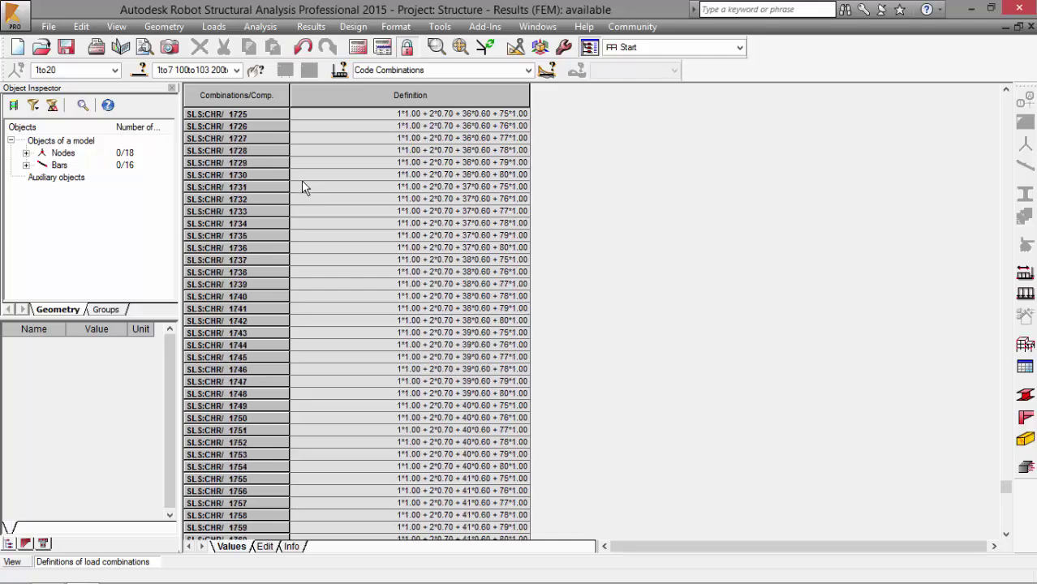
pyautogui.scroll(20, 307, 185)
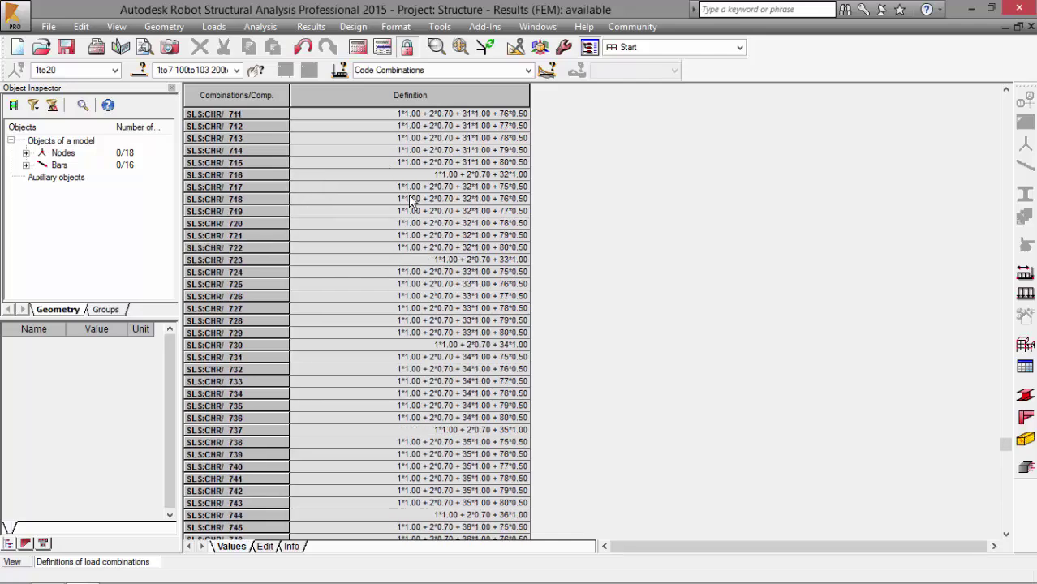
pyautogui.click(1031, 26)
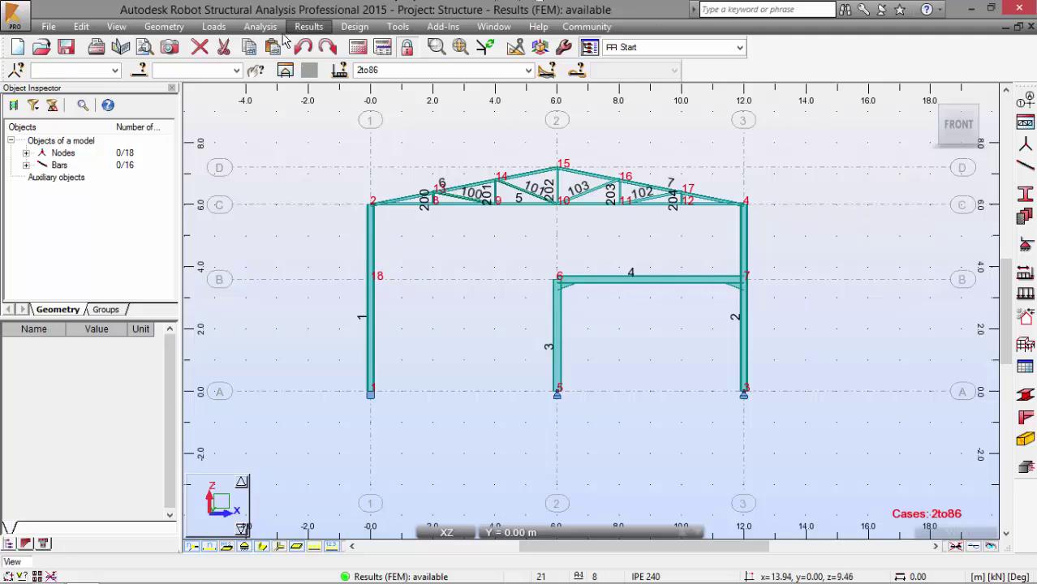
# Show the bar stresses table's global extremes, maximum 395.56 MPa on bar 6 under ULS/1649
pyautogui.click(312, 31)
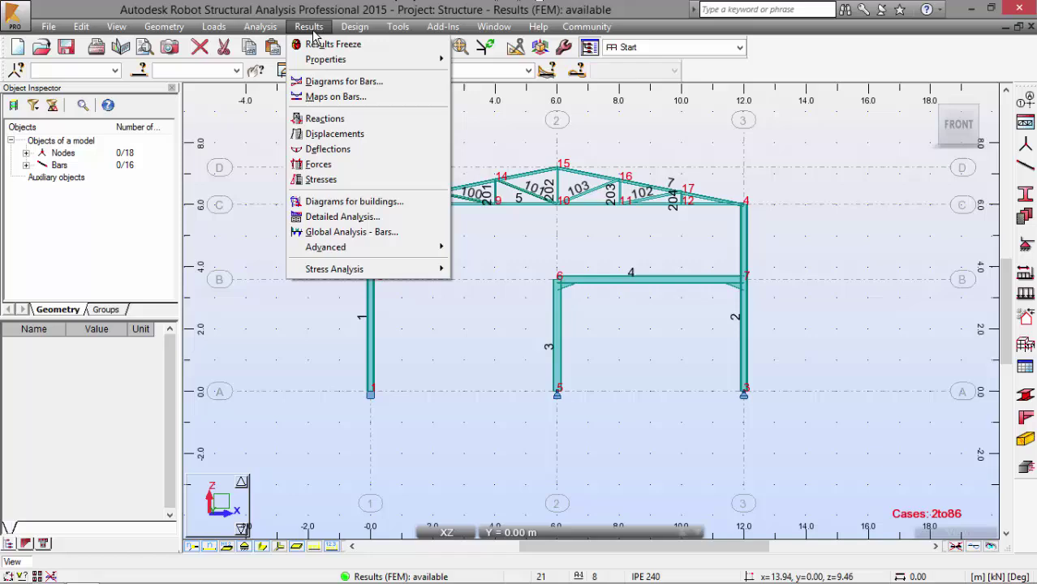
pyautogui.click(357, 180)
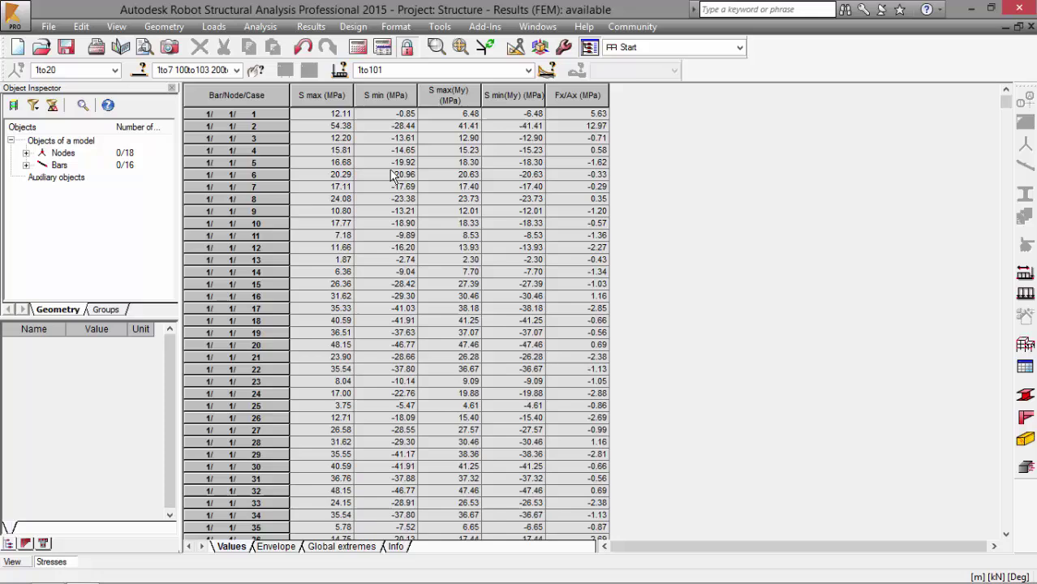
pyautogui.click(327, 547)
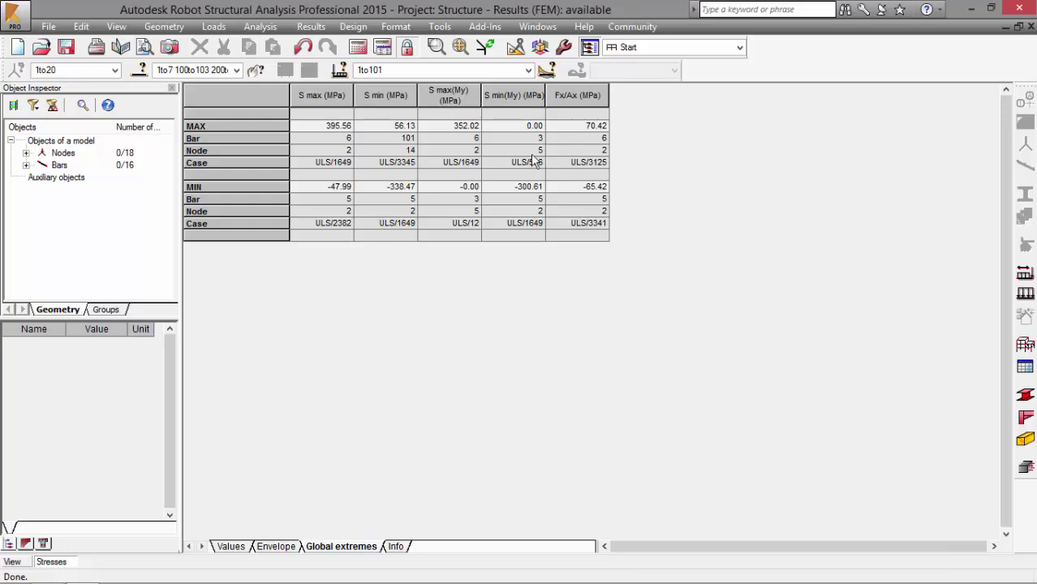
pyautogui.click(219, 162)
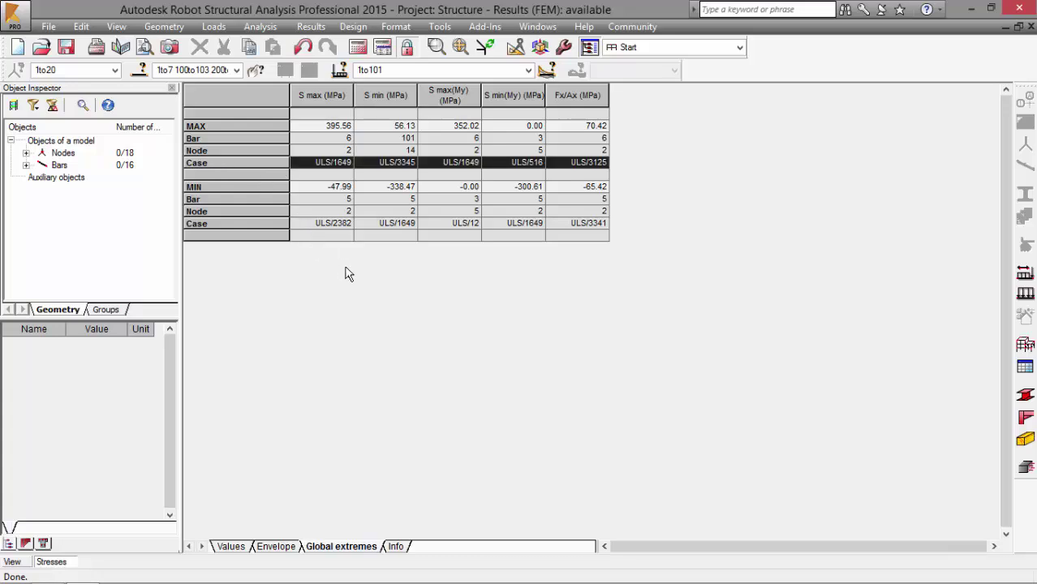
# Save As Frame_EC3 in the Exercice03 folder
pyautogui.click(48, 27)
pyautogui.click(72, 97)
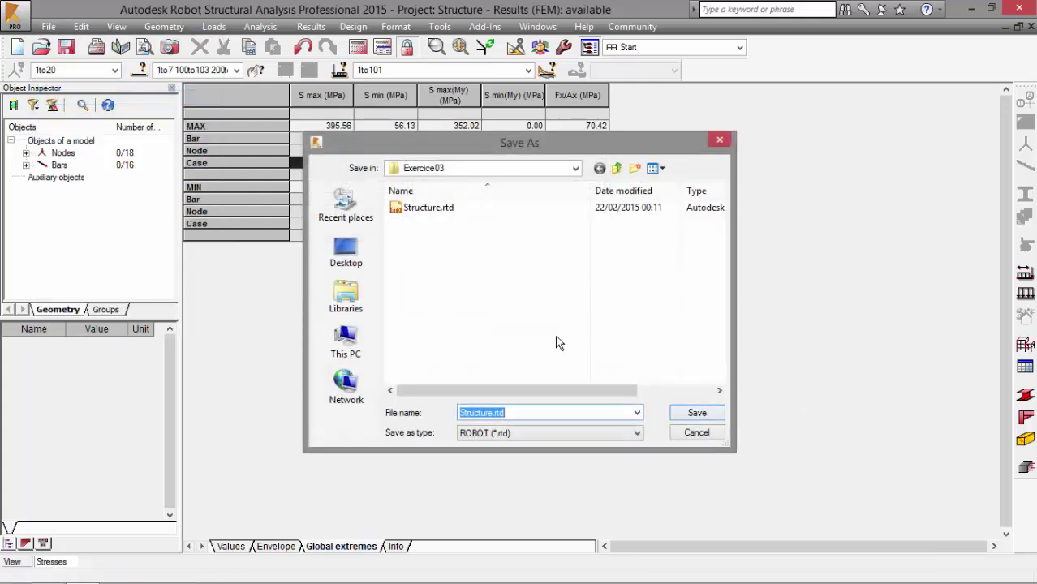
pyautogui.write('Frame_EC3')
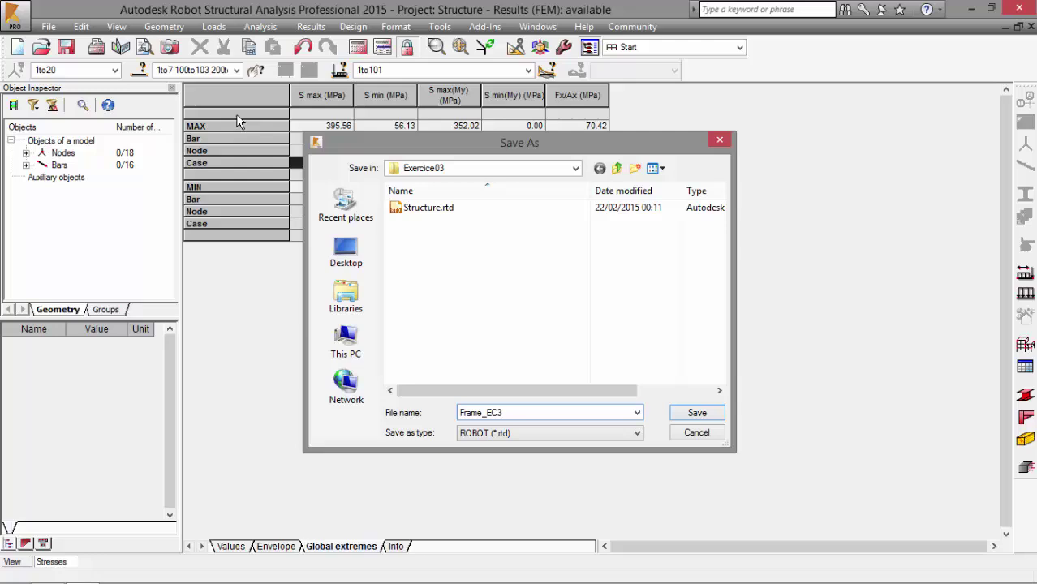
pyautogui.click(692, 413)
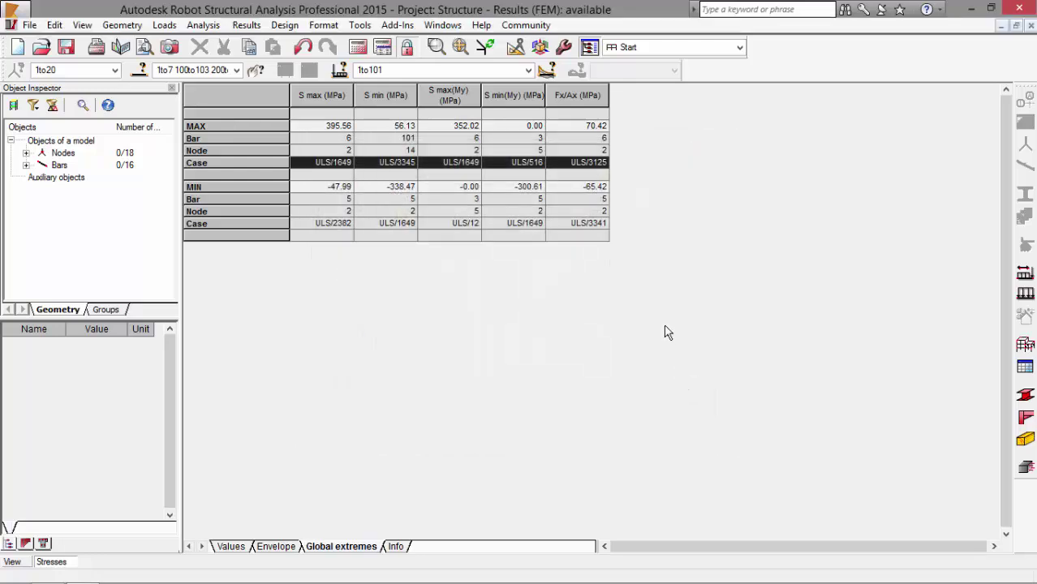